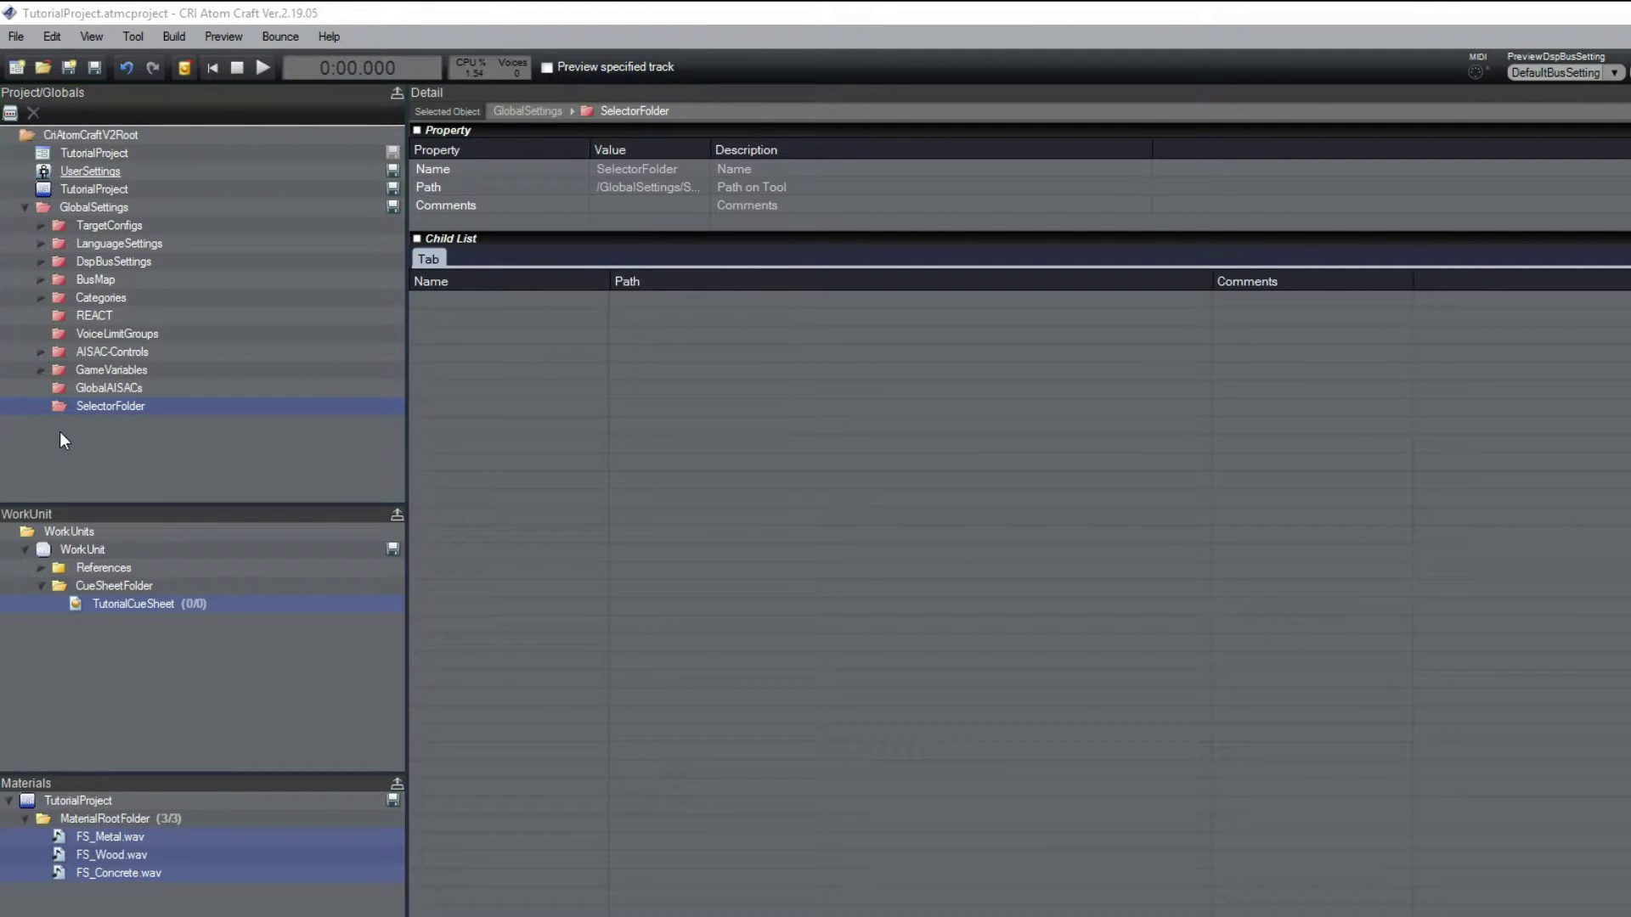
Step: Create a selector in SelectorFolder and rename Selector_0 to Surface_Material
right_click(134, 409)
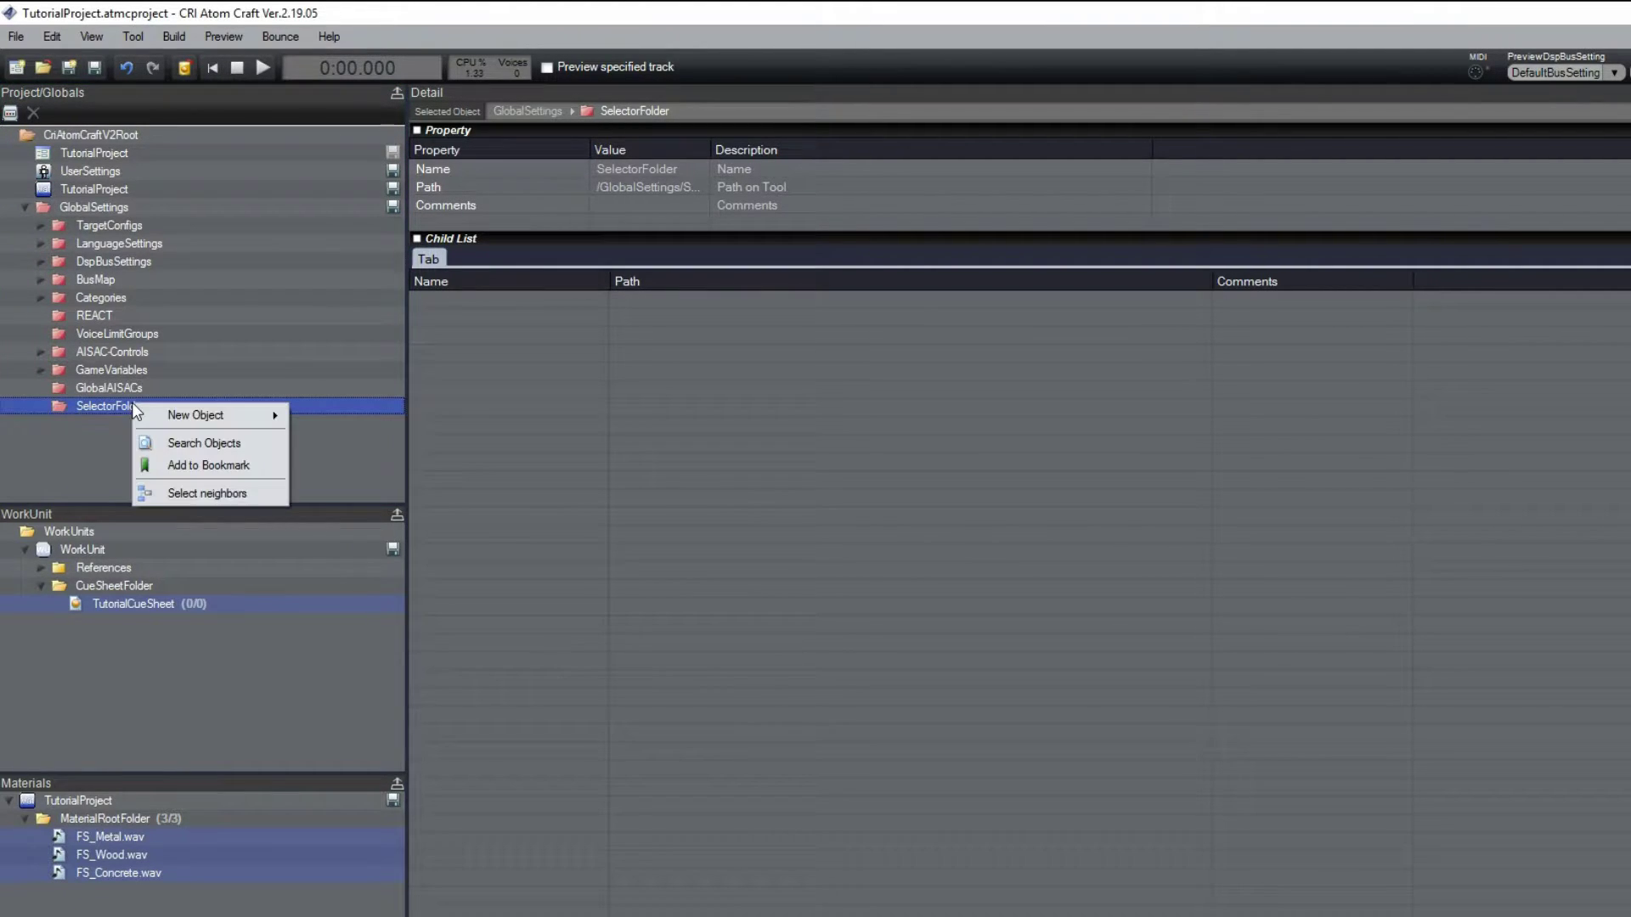
mouse_move(262, 420)
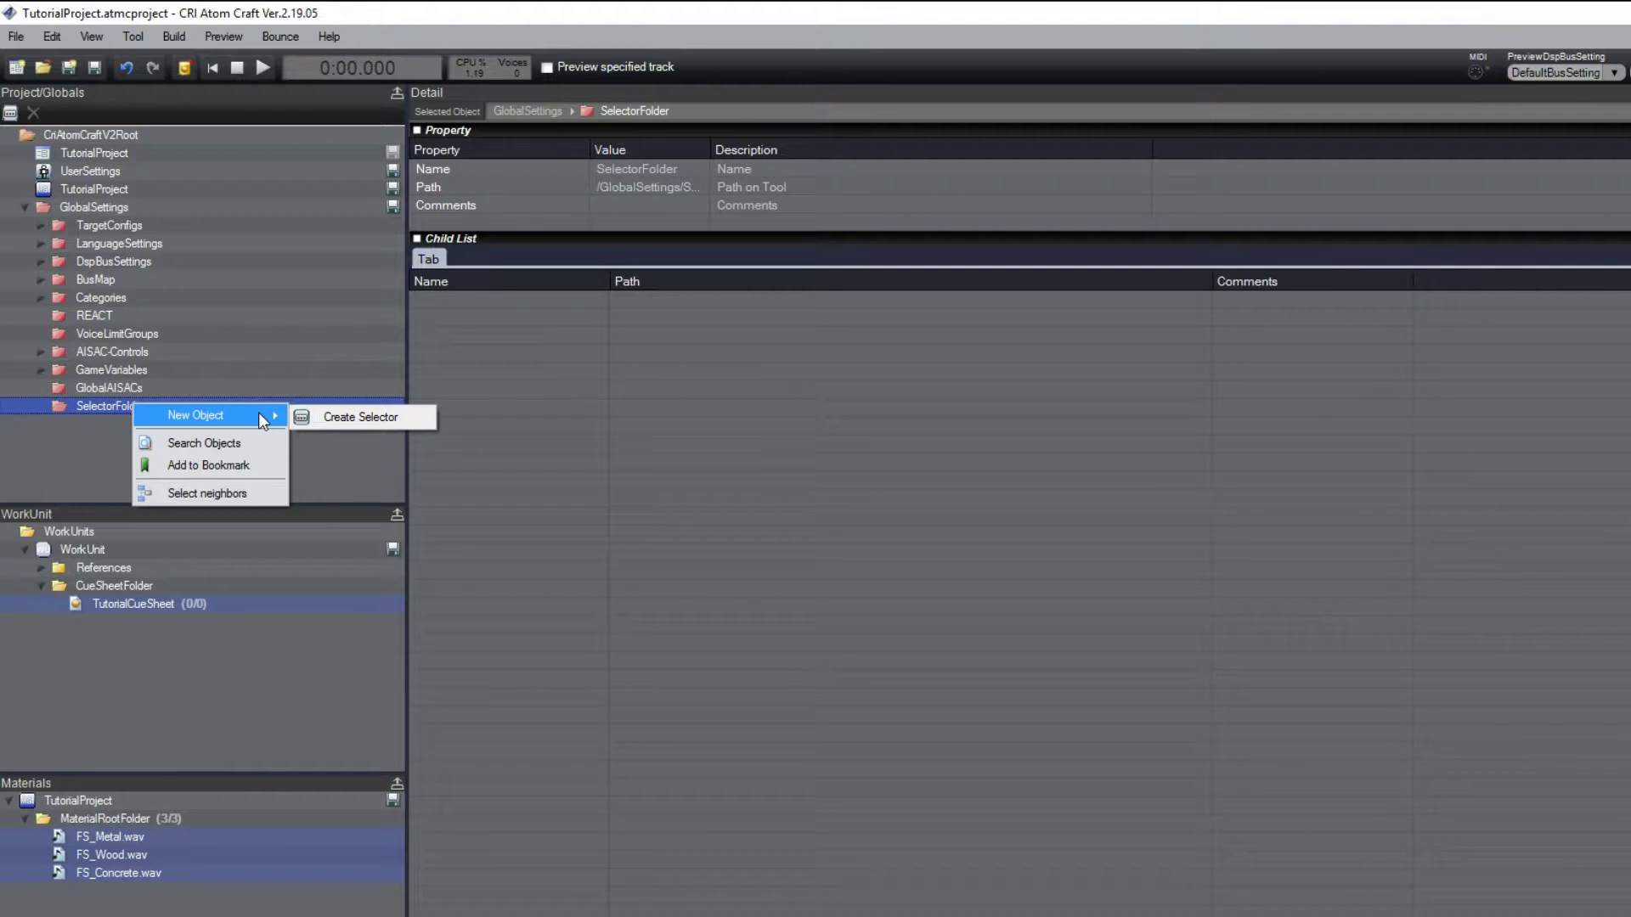
click(414, 419)
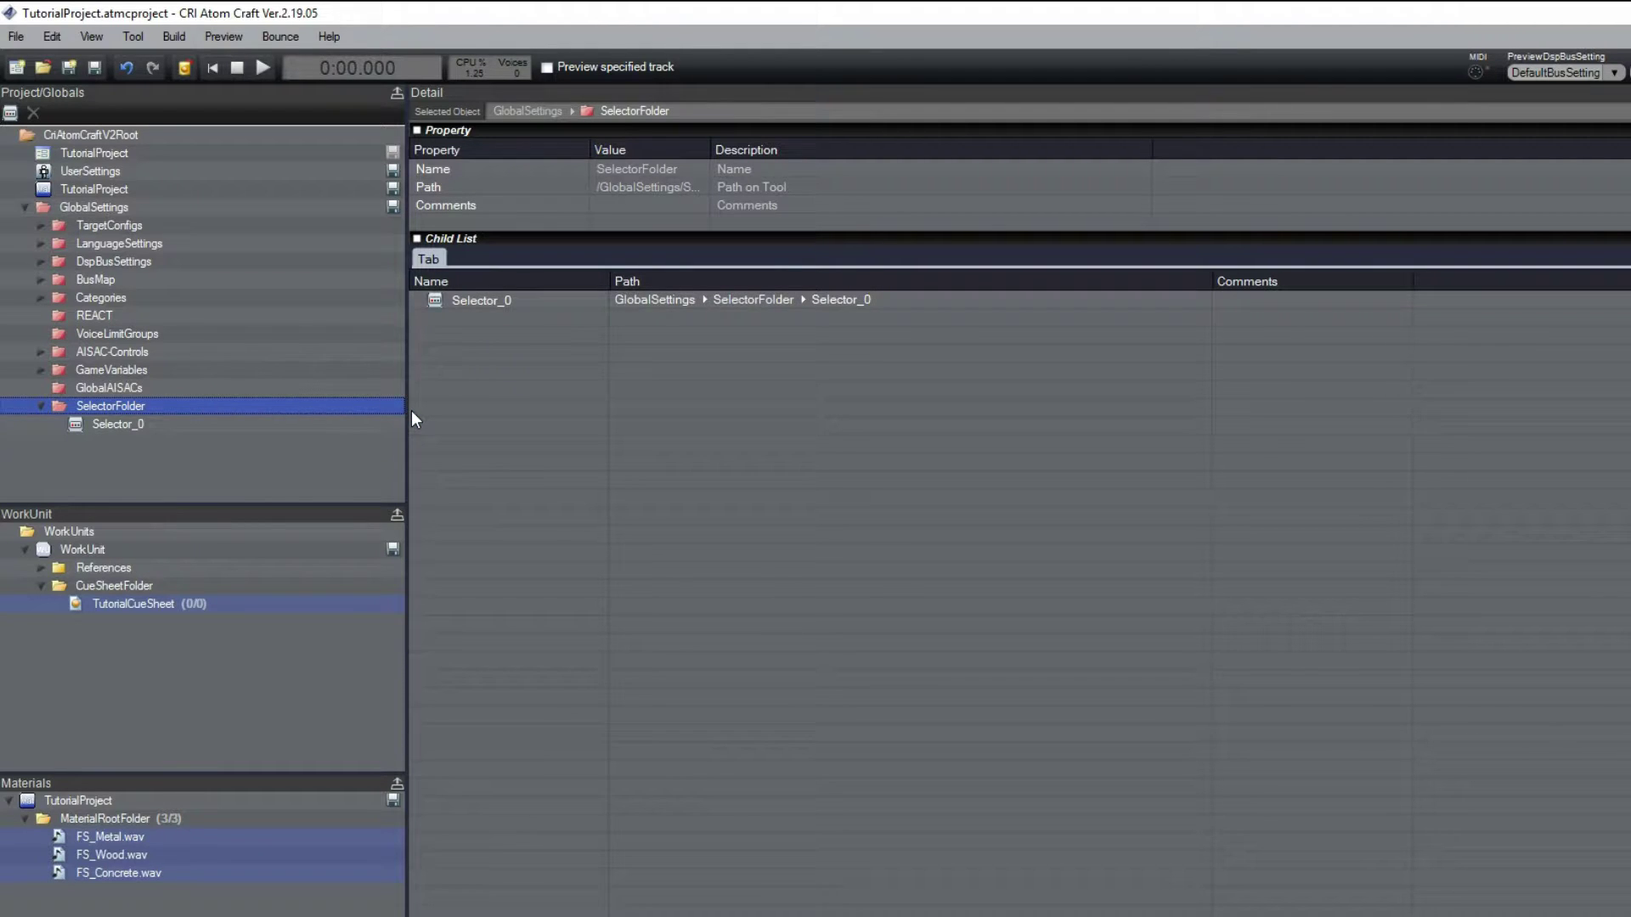
right_click(127, 426)
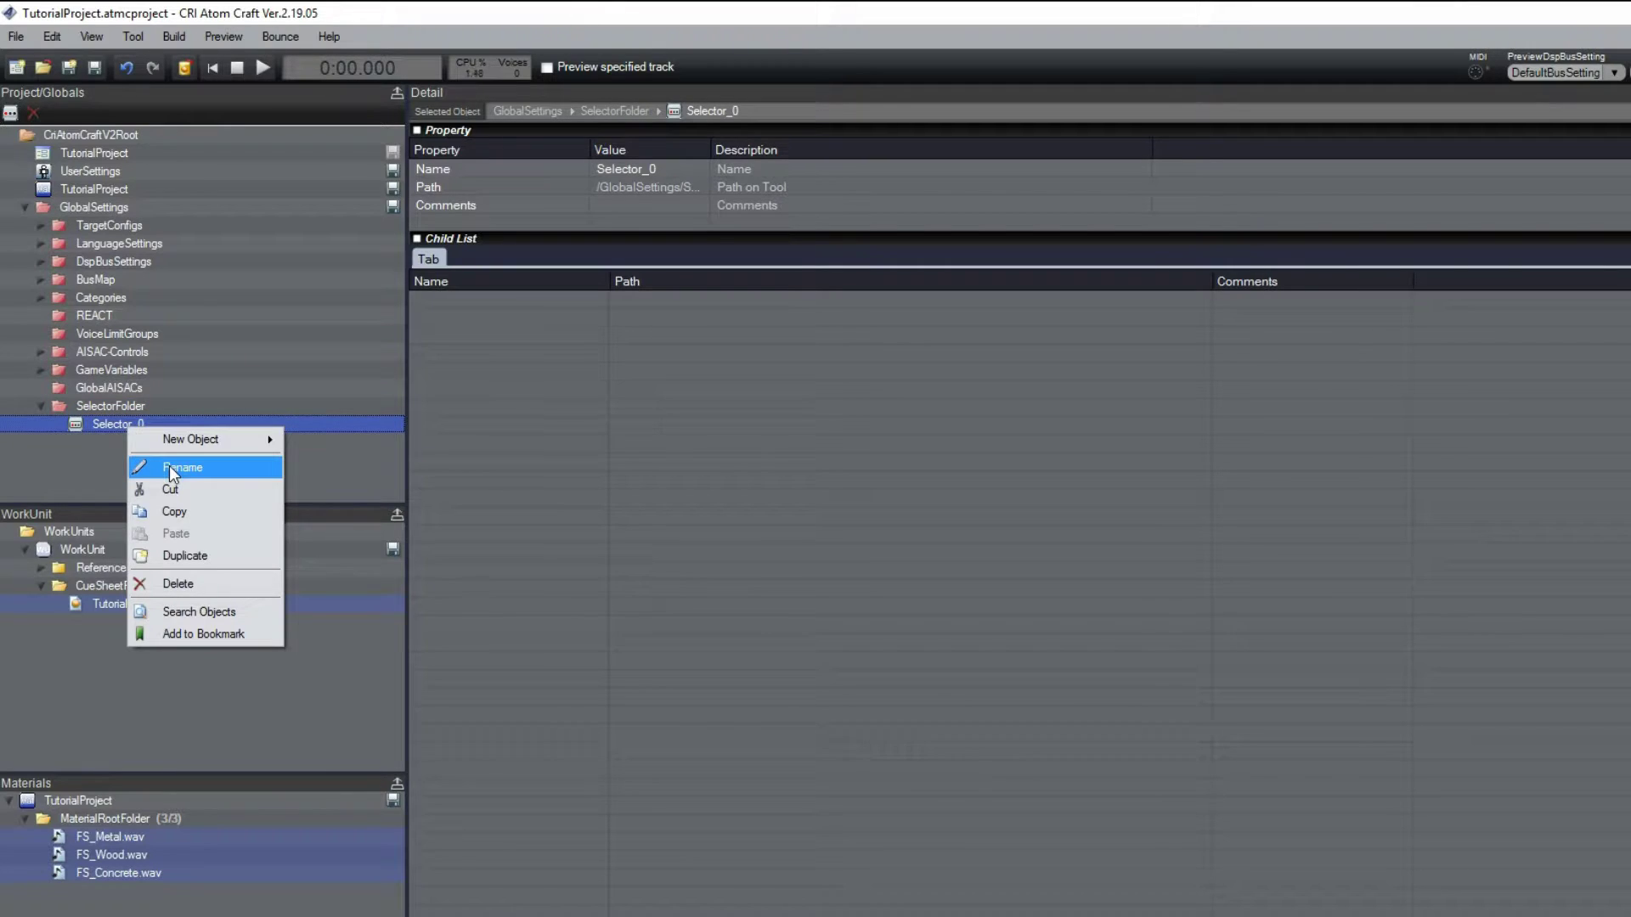
click(170, 467)
text(Surface_Material)
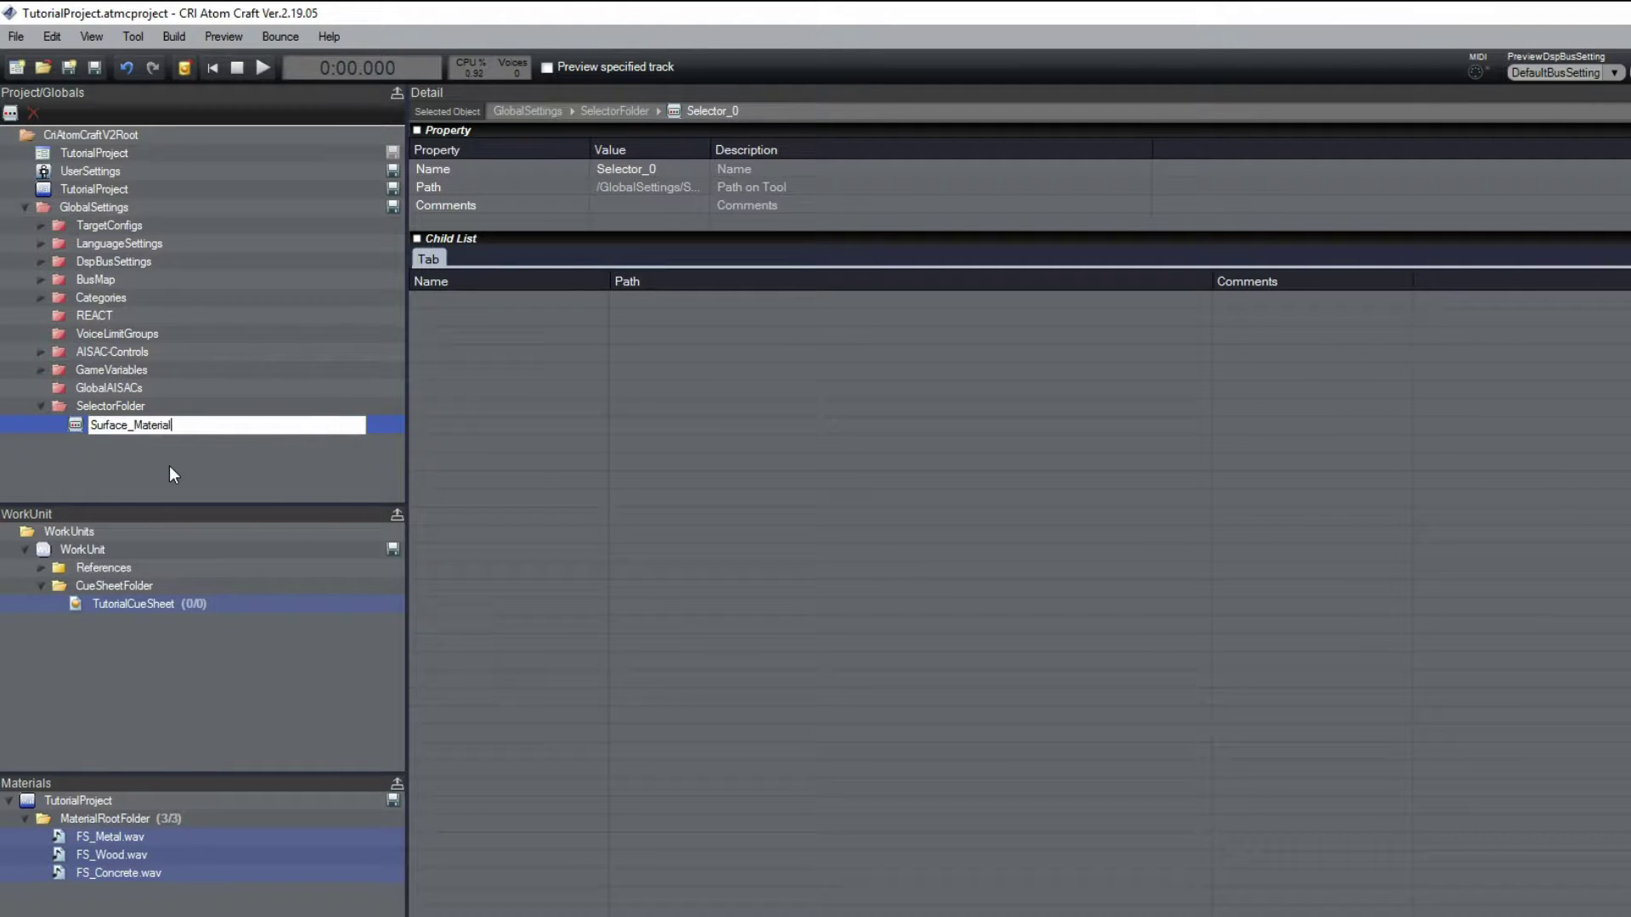
key(Return)
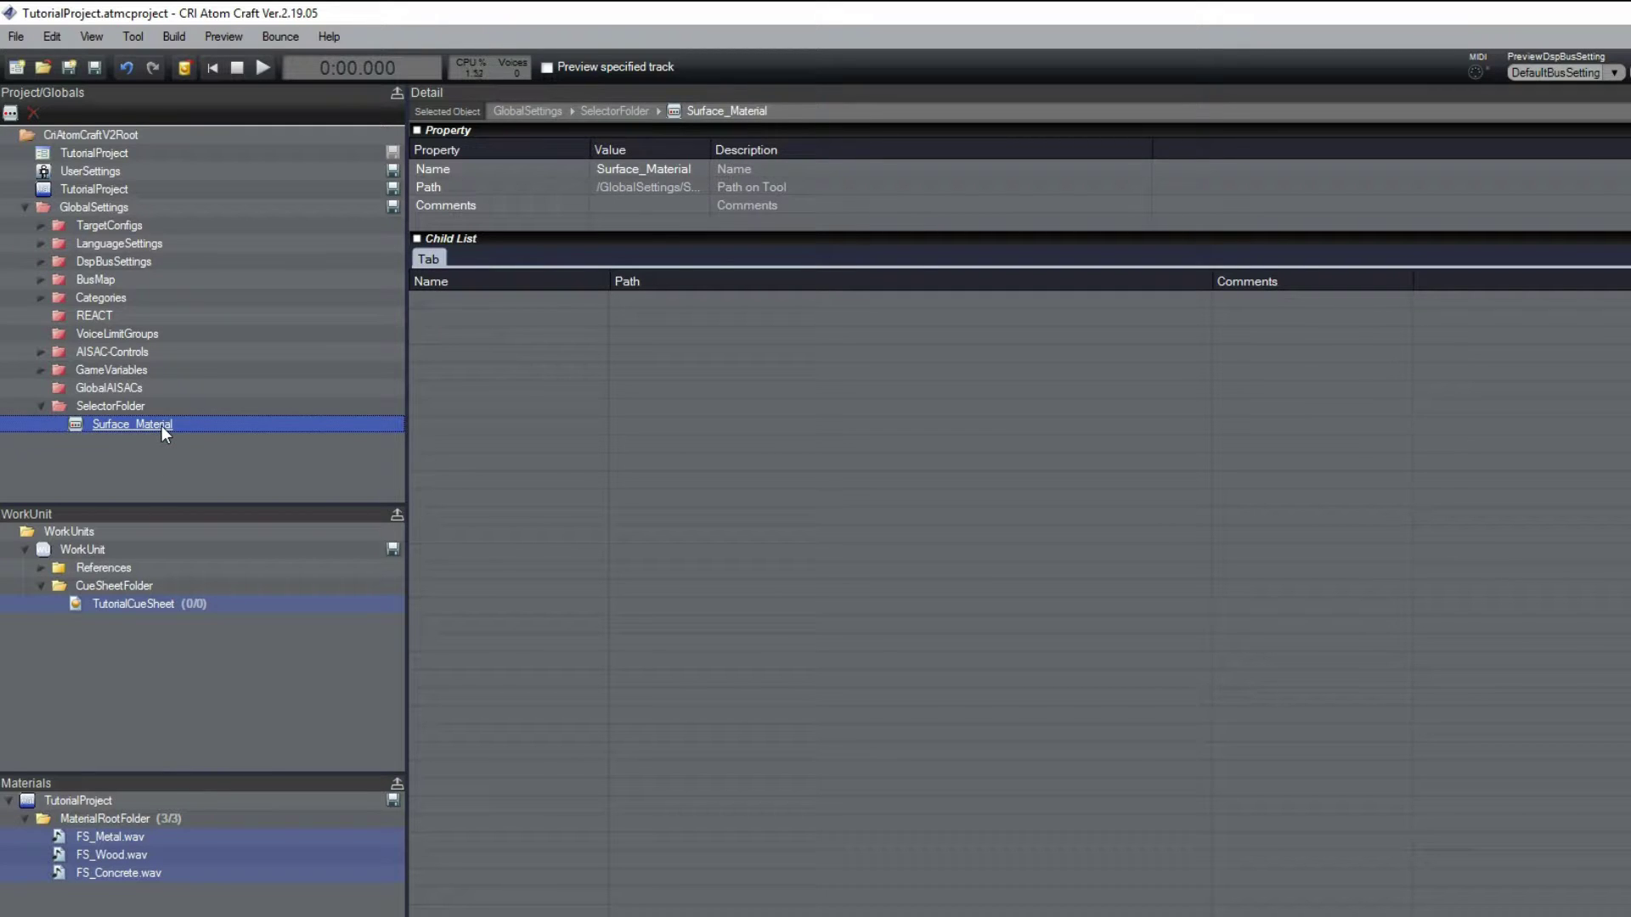
Step: Add a first selector label to Surface_Material and name it Metal
right_click(164, 433)
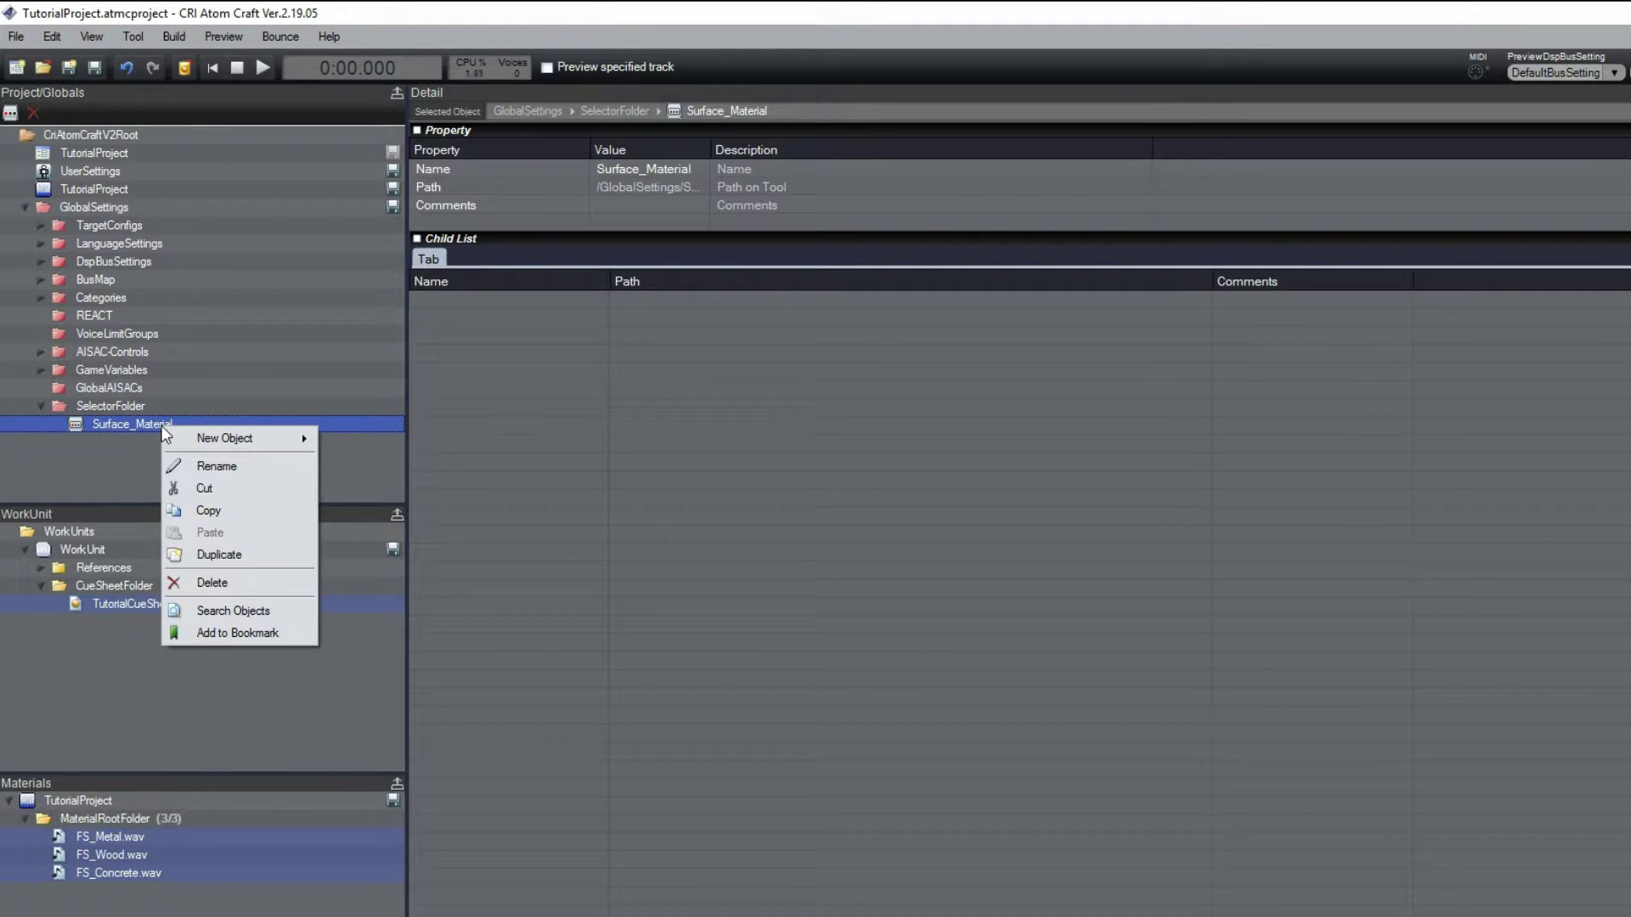
mouse_move(277, 441)
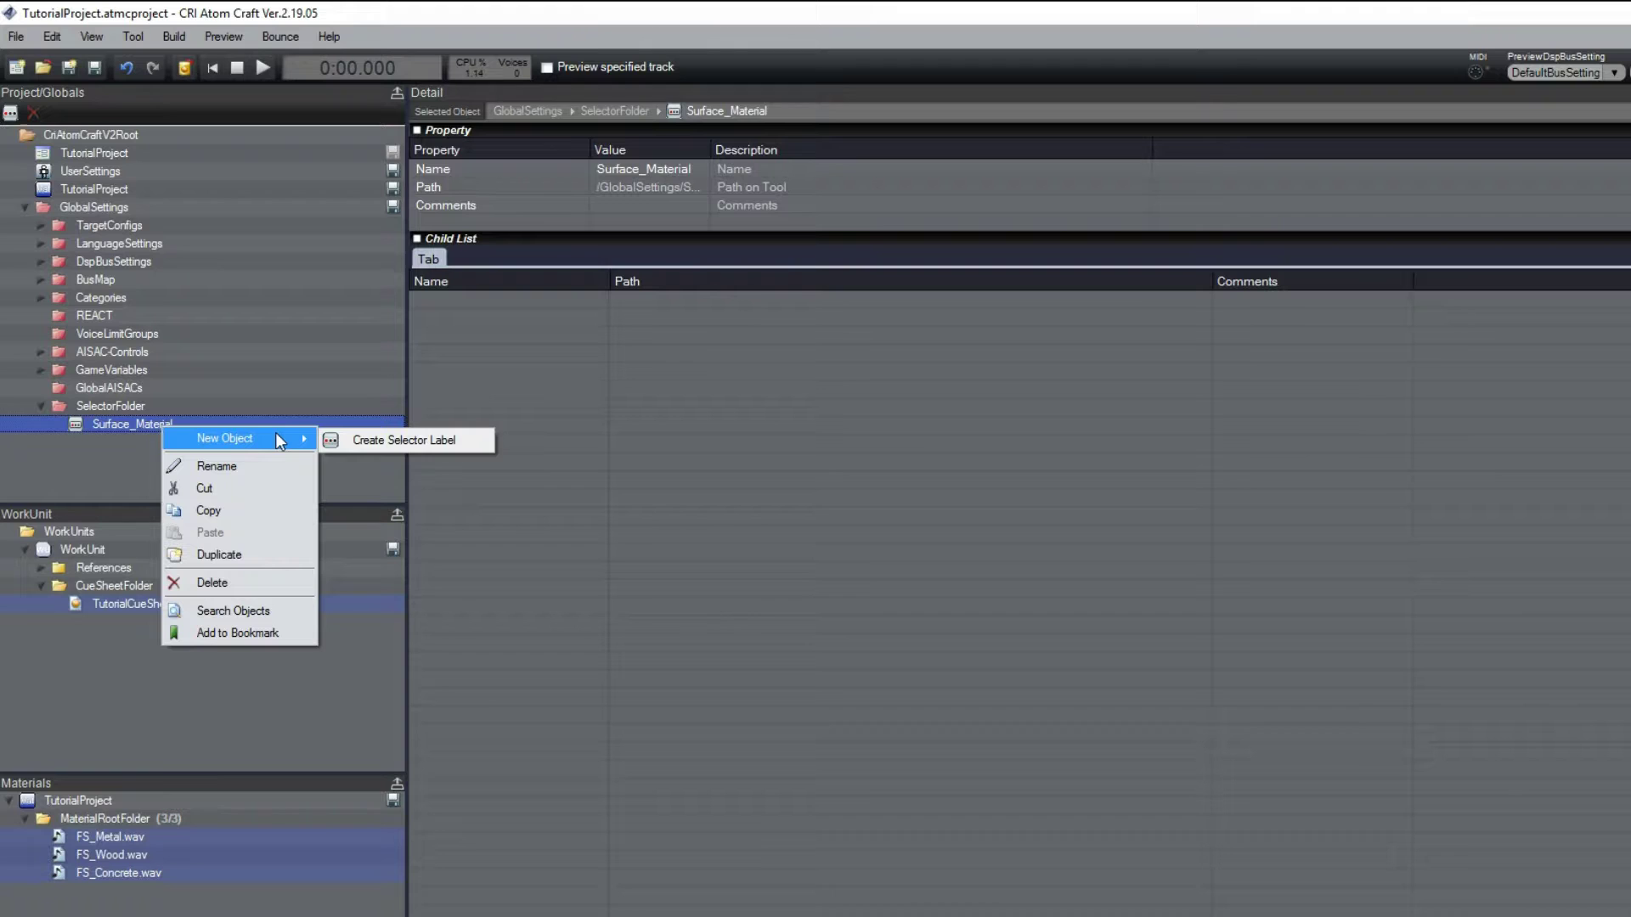
click(389, 440)
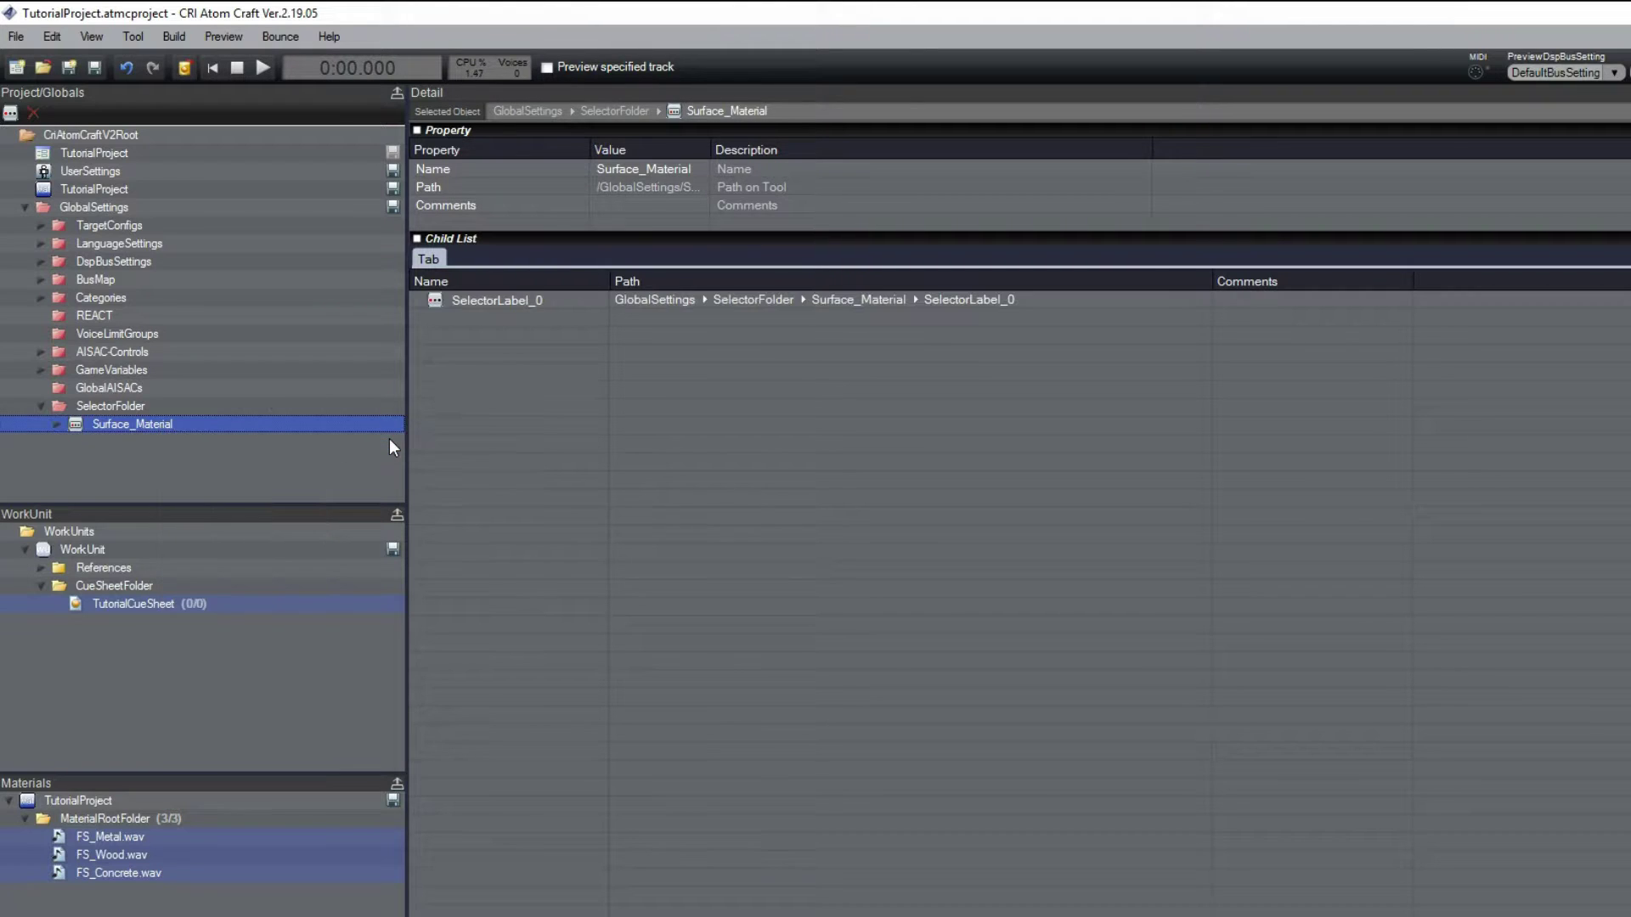
click(57, 425)
right_click(170, 445)
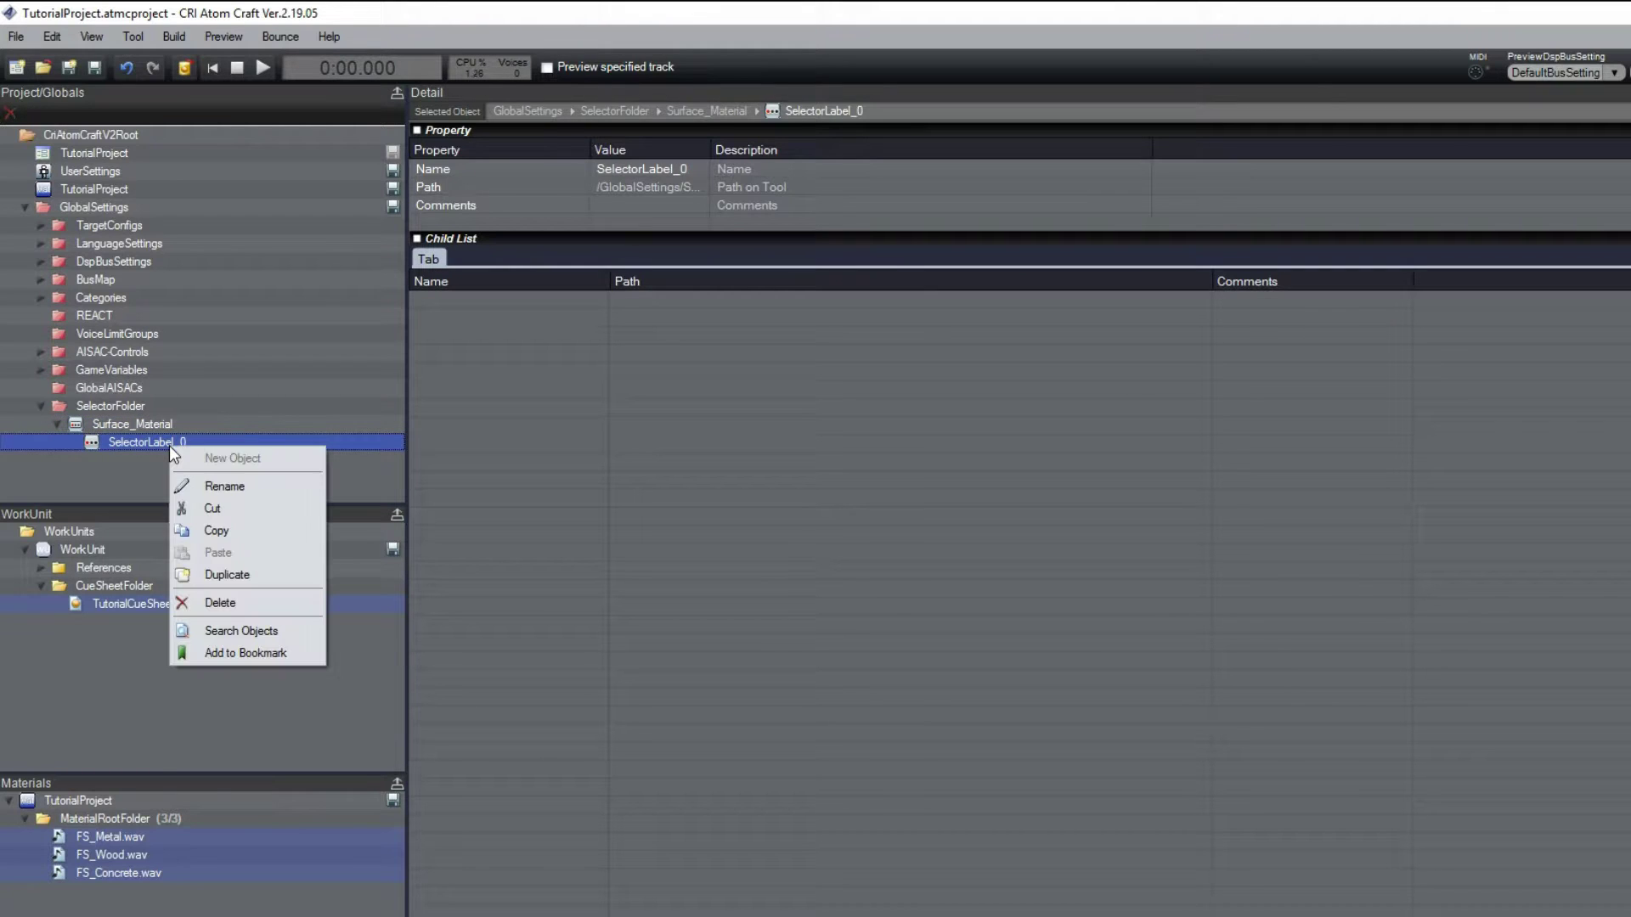
click(202, 490)
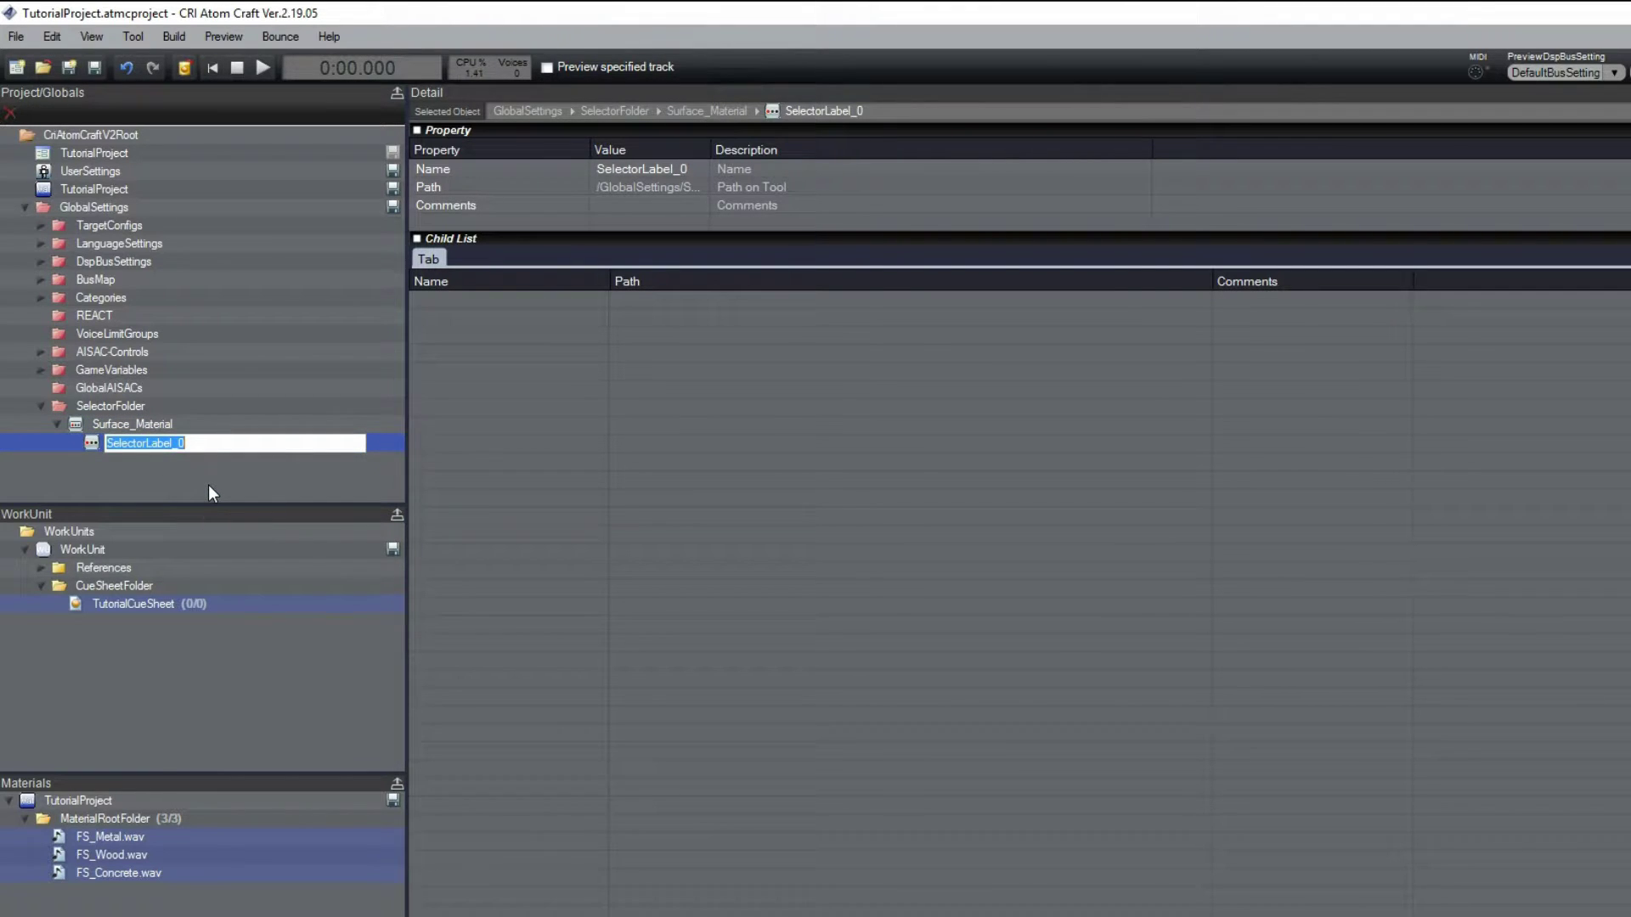
text(Metal)
key(Return)
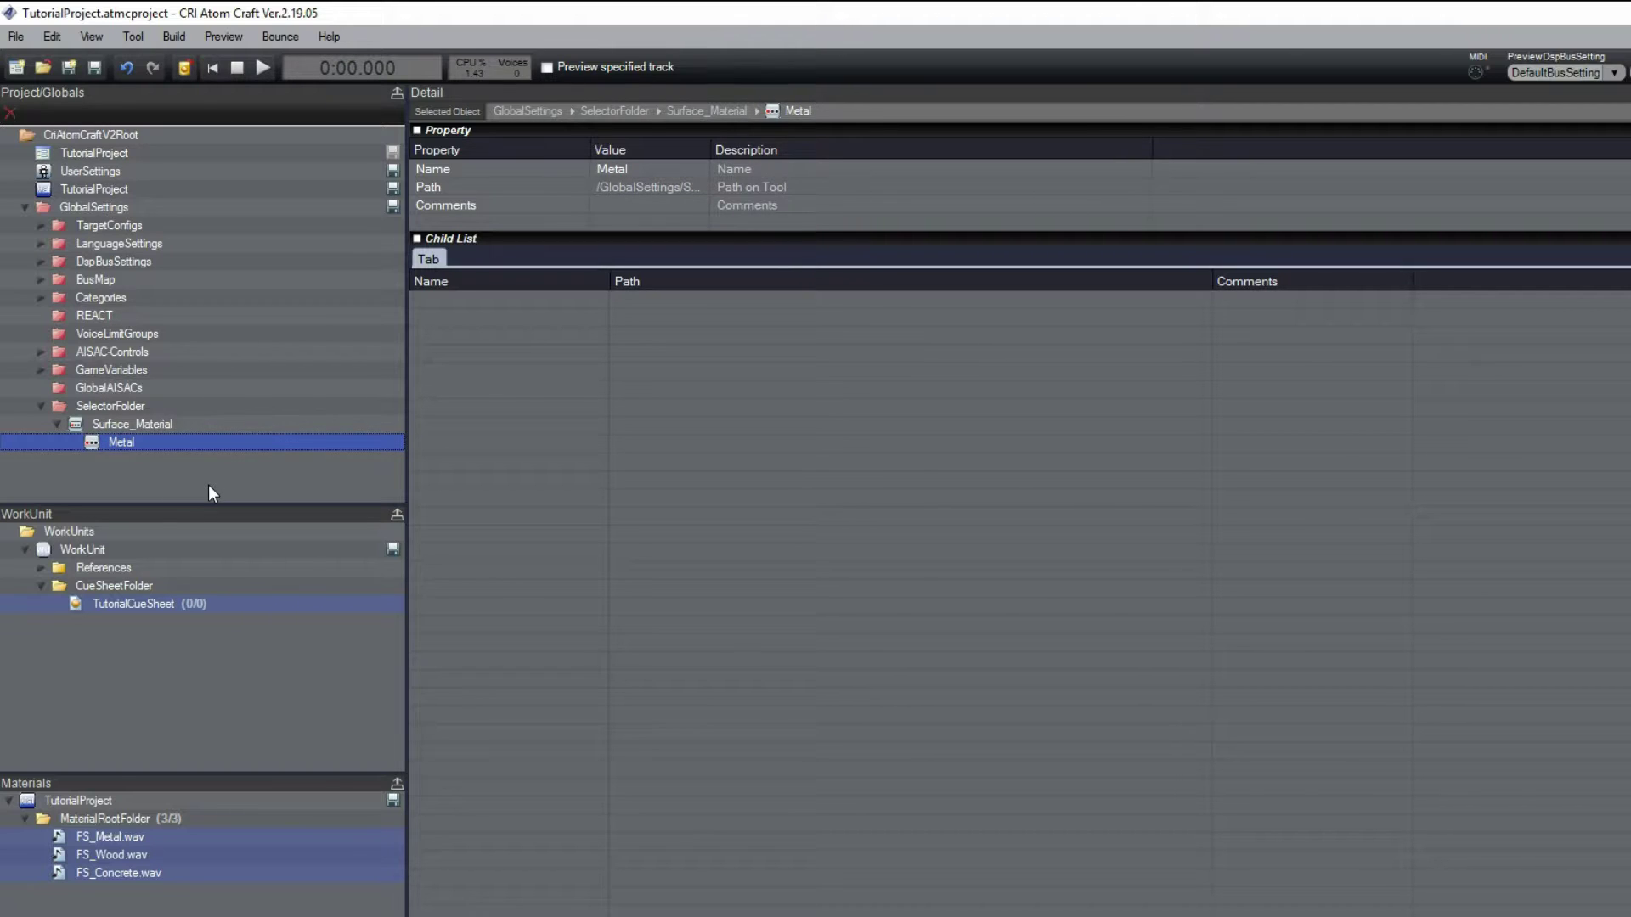
Step: Add two more labels to Surface_Material and name them Wood and Concrete
right_click(155, 426)
mouse_move(231, 438)
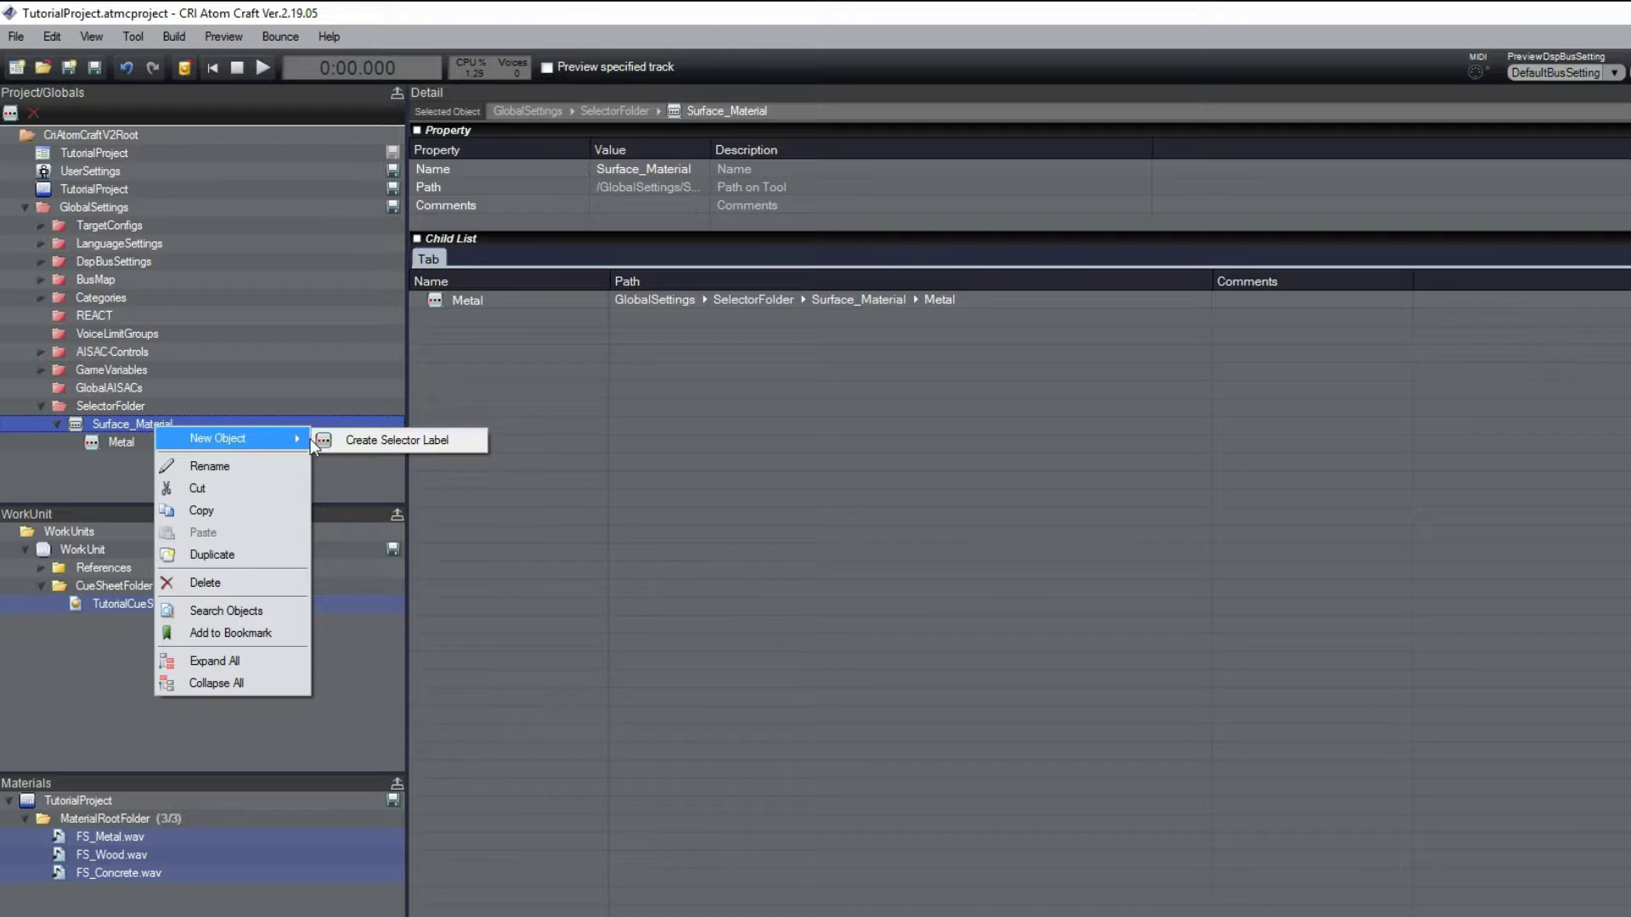
click(344, 439)
right_click(162, 424)
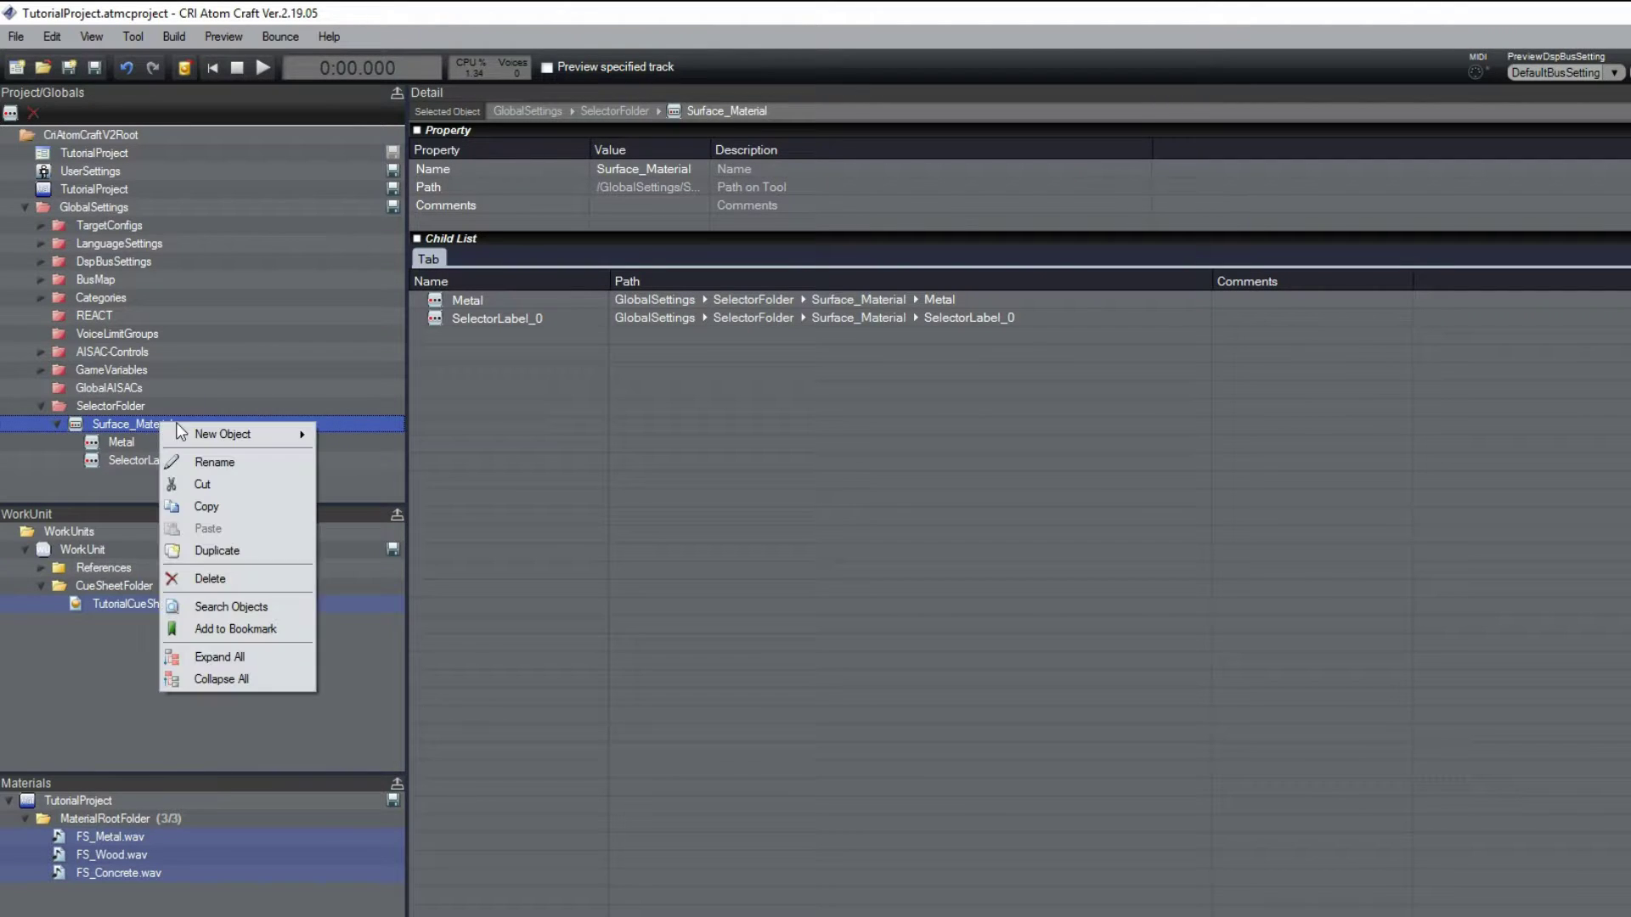
click(357, 437)
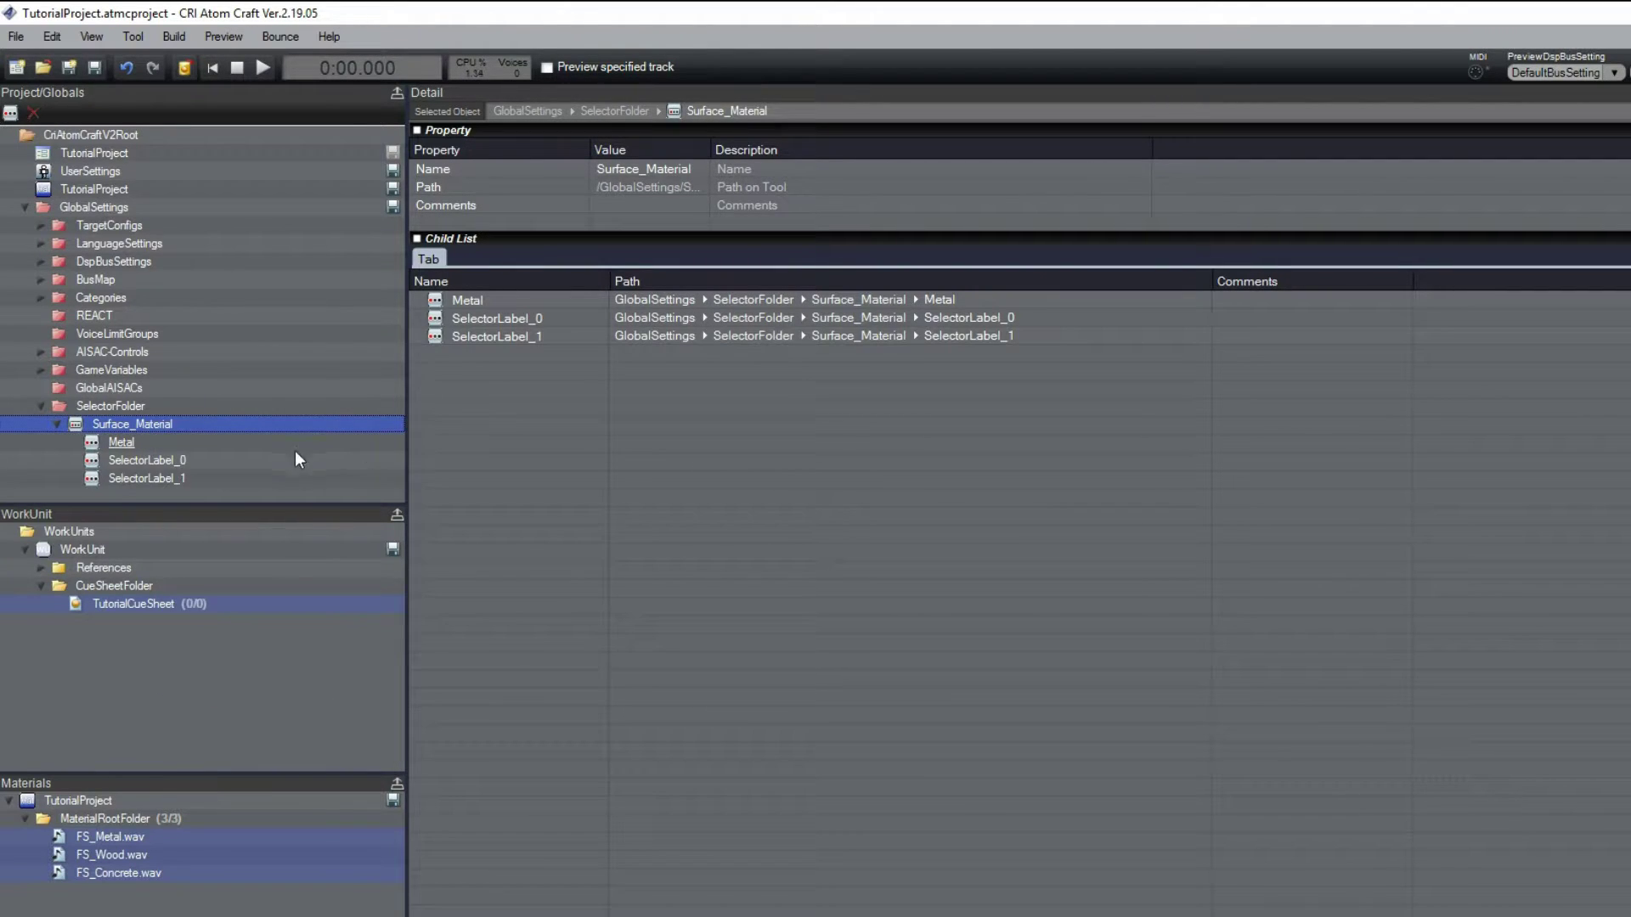
right_click(160, 462)
click(214, 504)
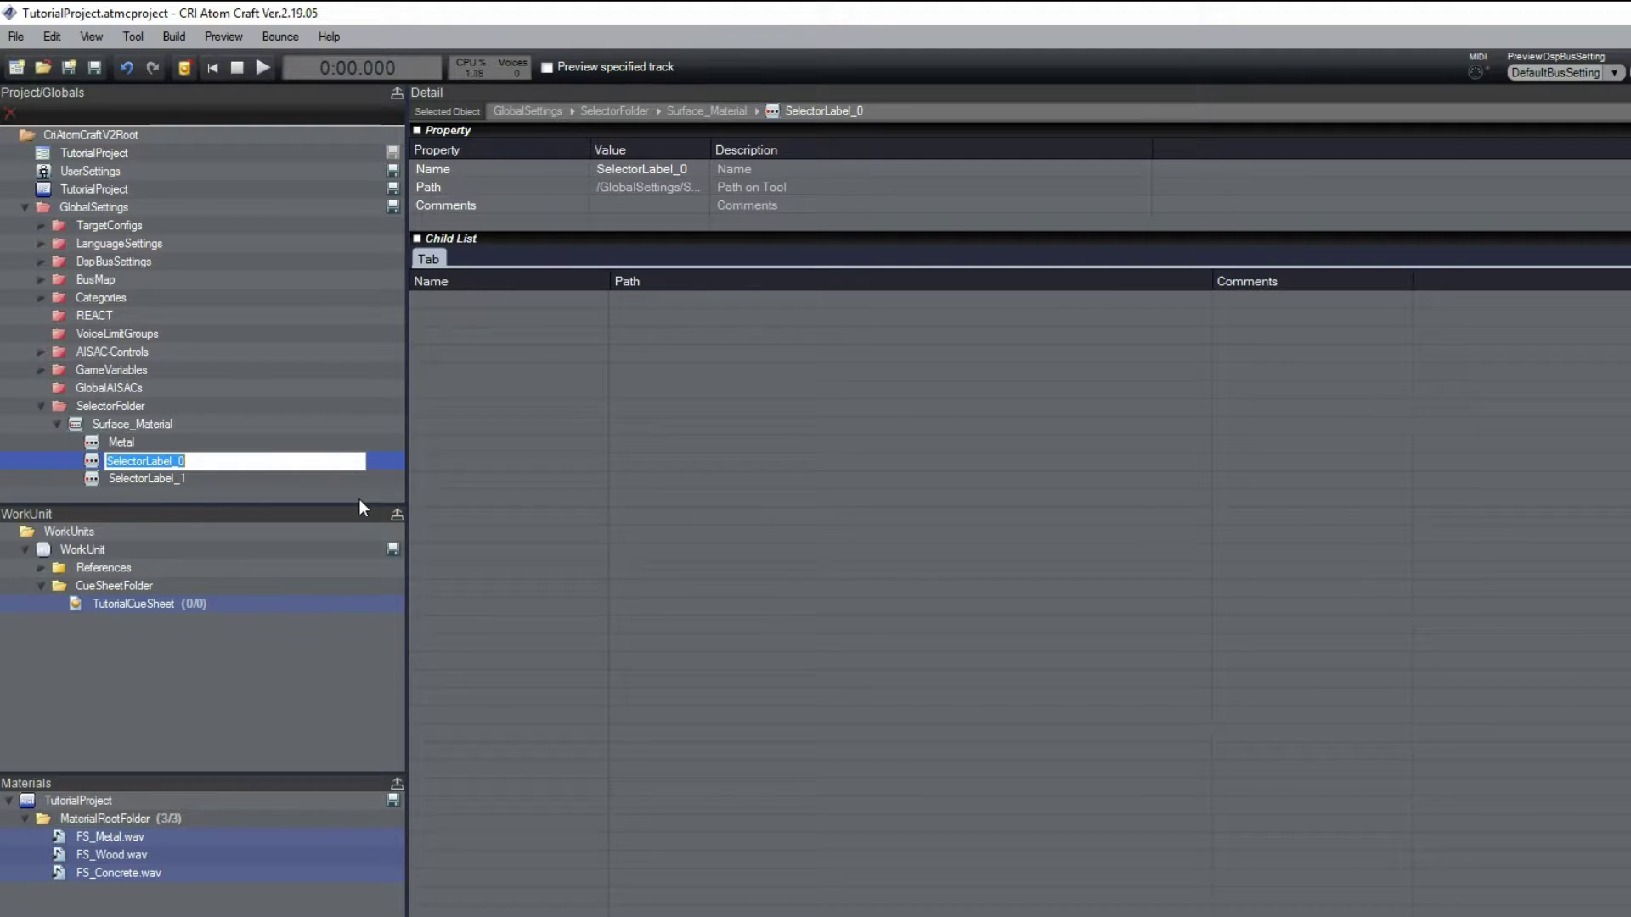
text(Wood)
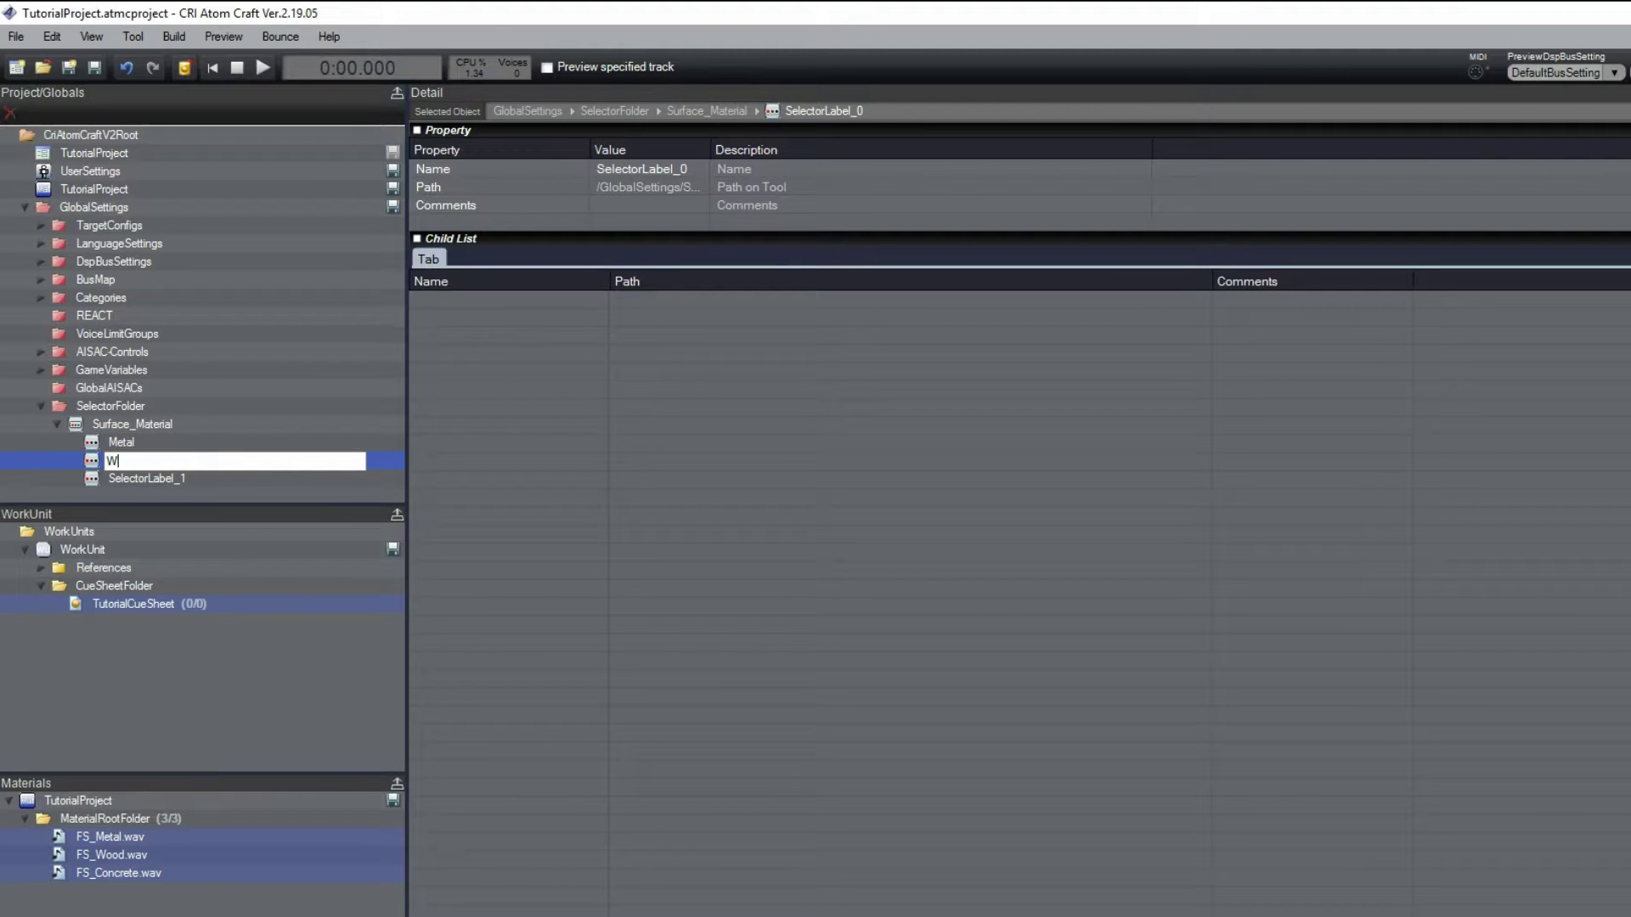
right_click(151, 477)
click(208, 517)
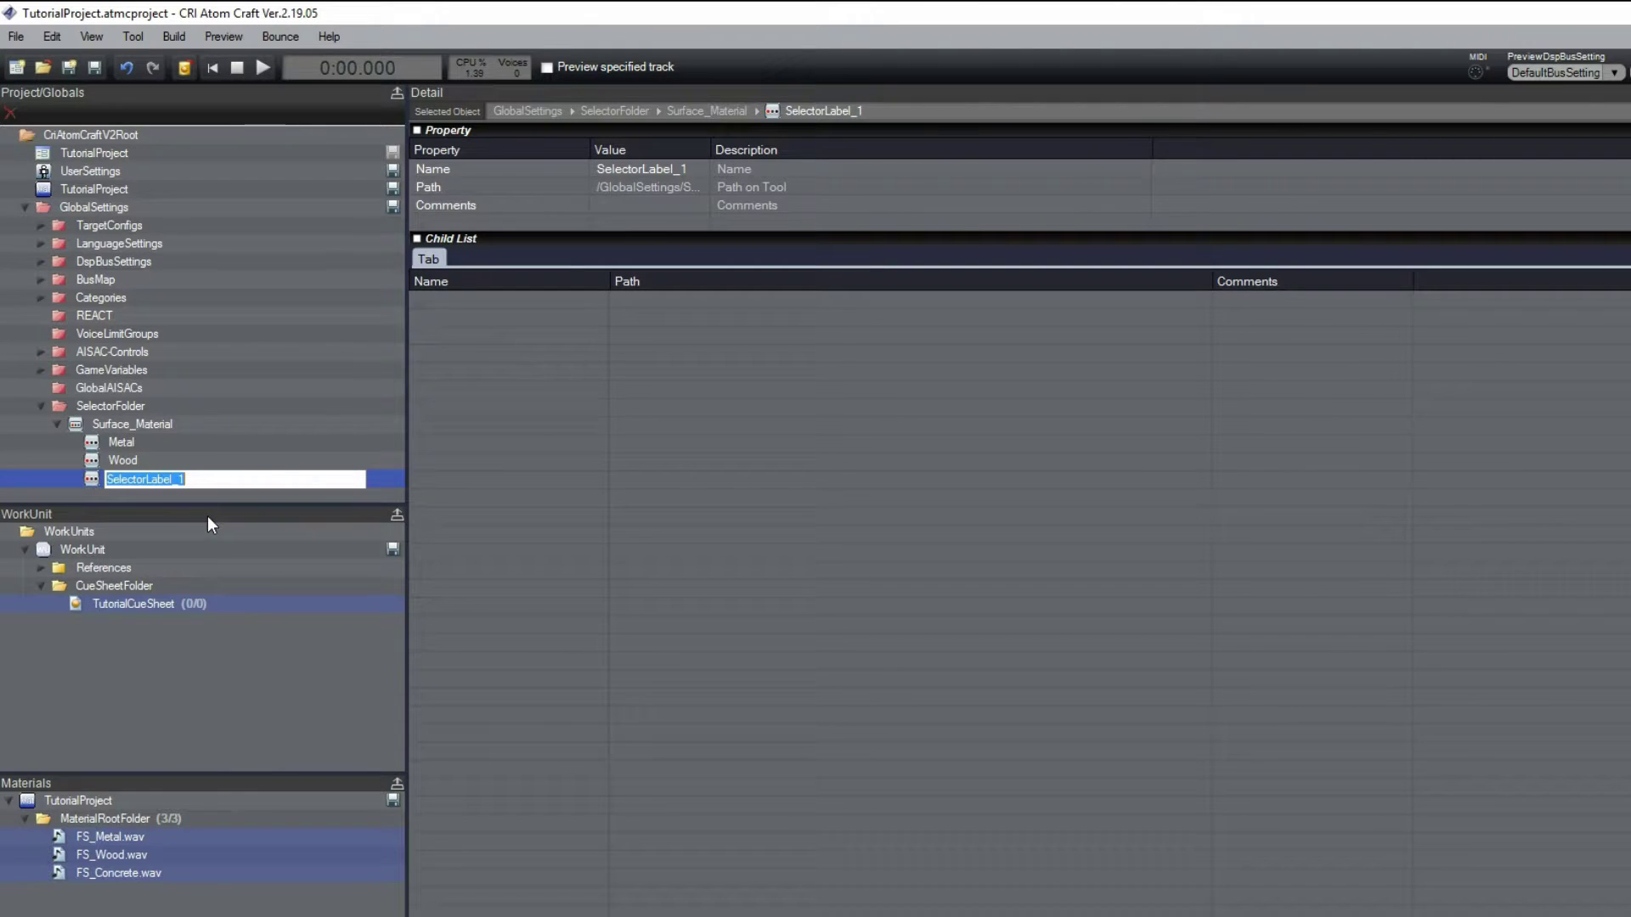
text(Concrete)
key(Return)
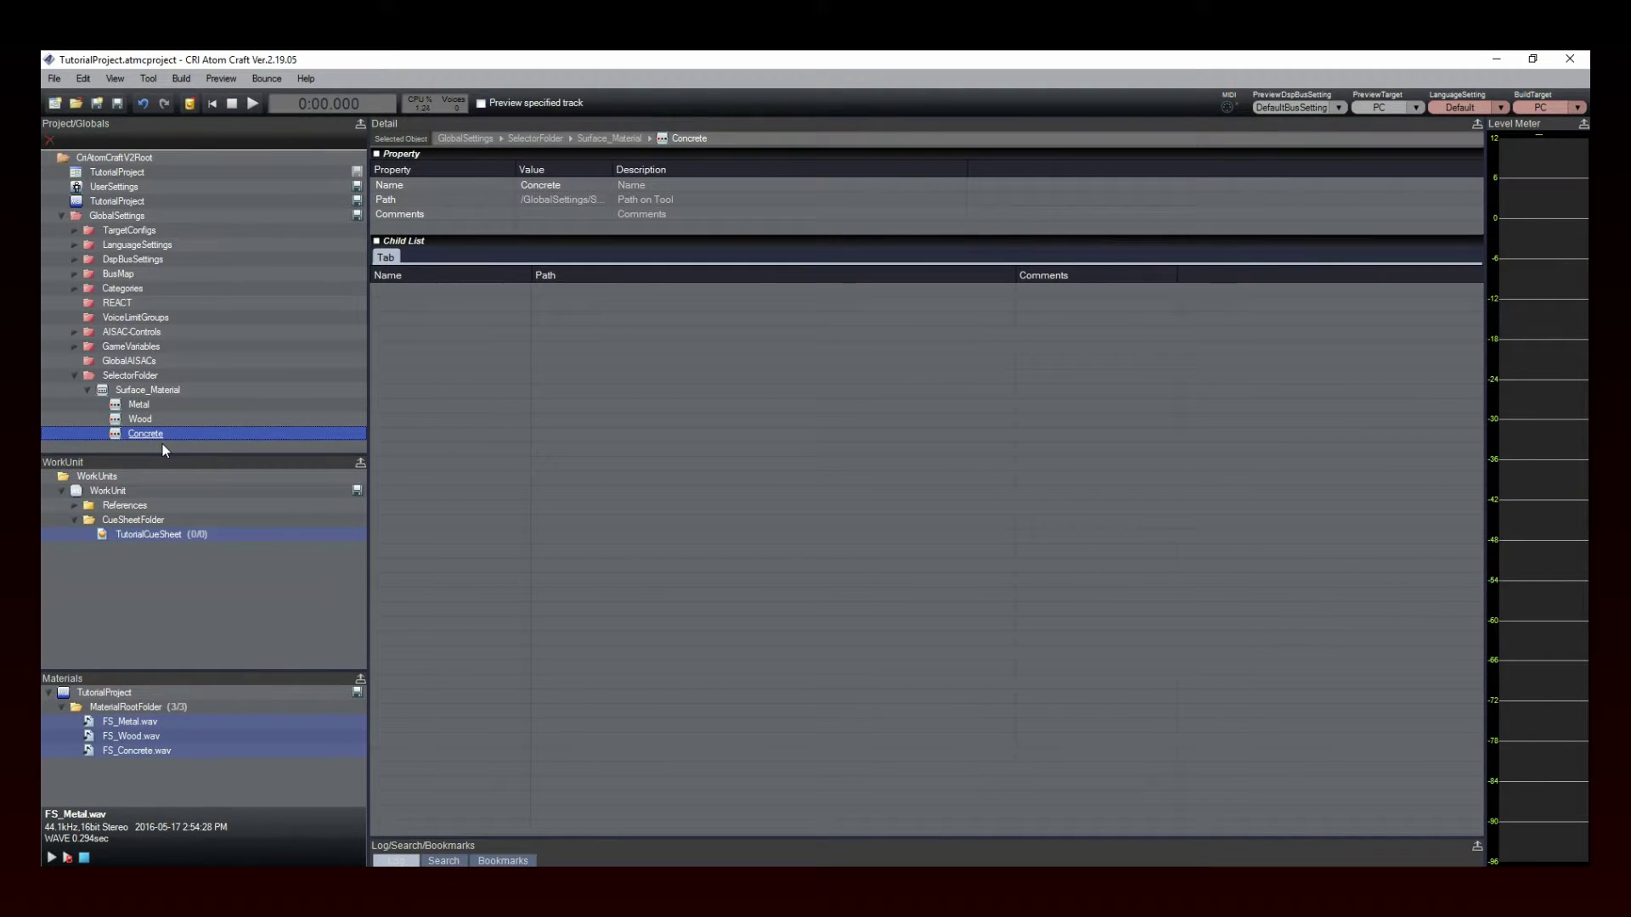
Step: Create a Switch-type cue, Cue_0, inside TutorialCueSheet
right_click(149, 537)
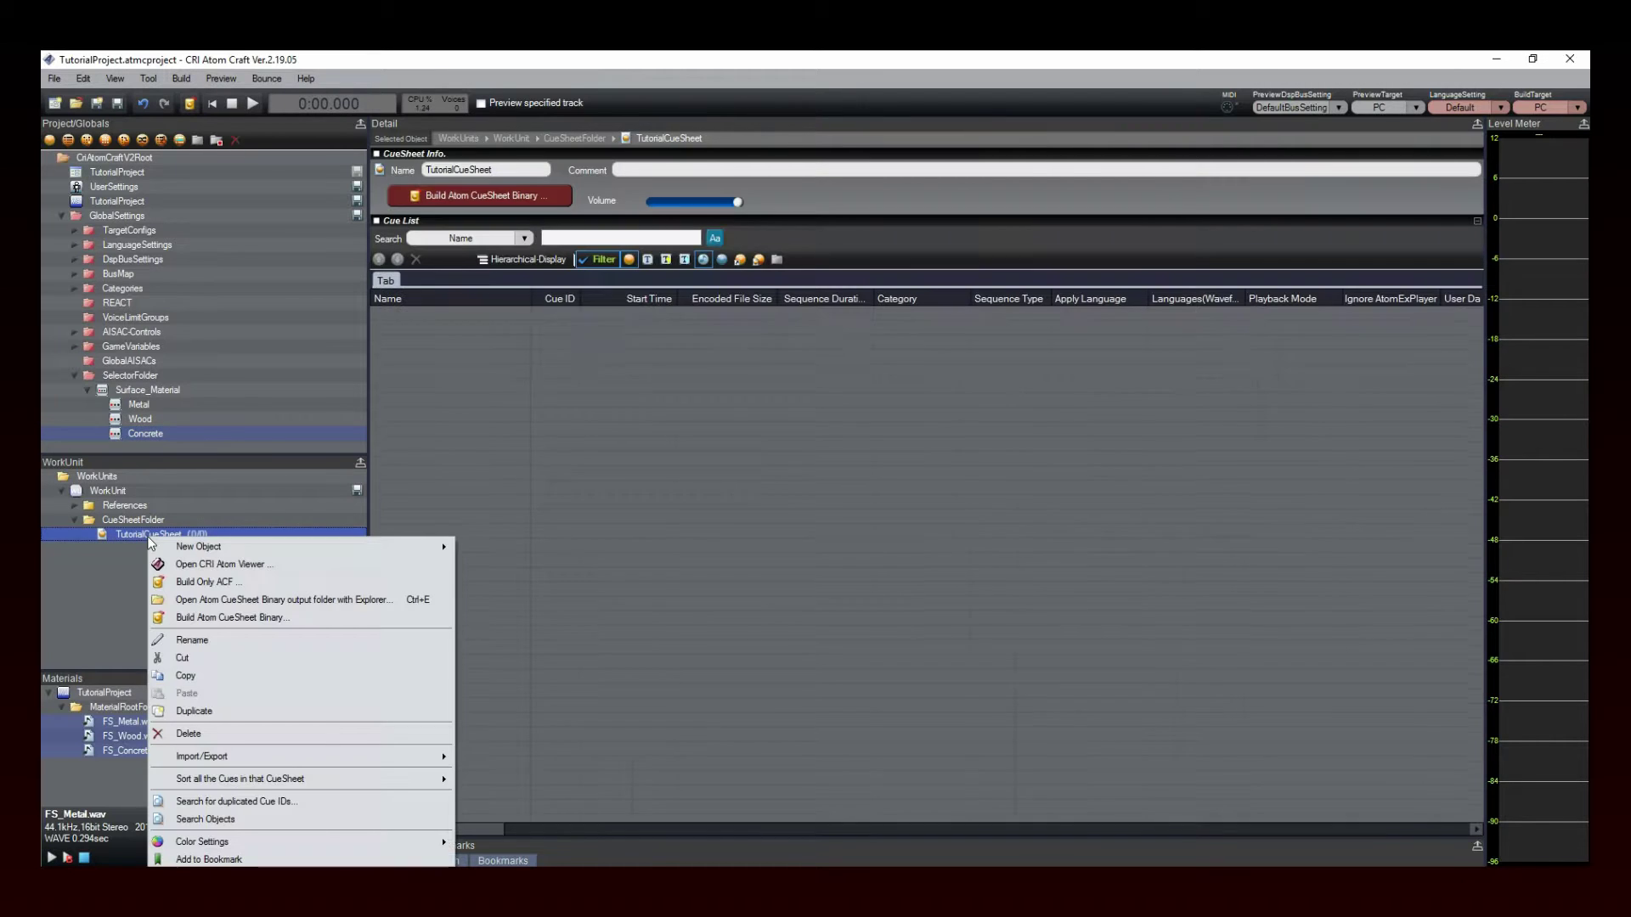
mouse_move(379, 553)
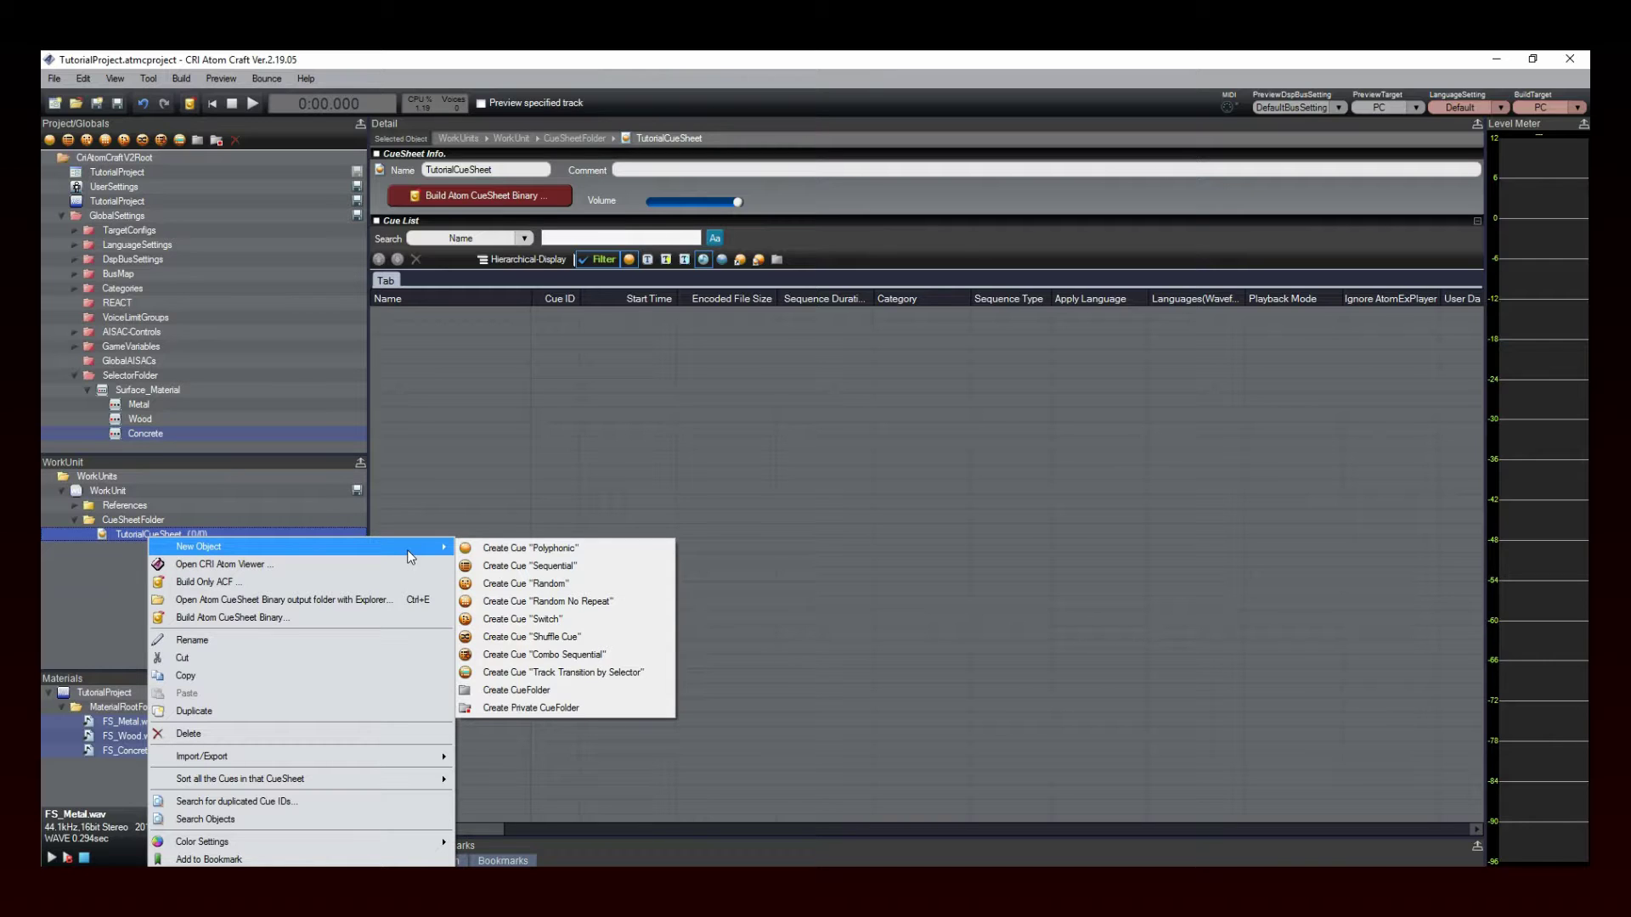
click(624, 625)
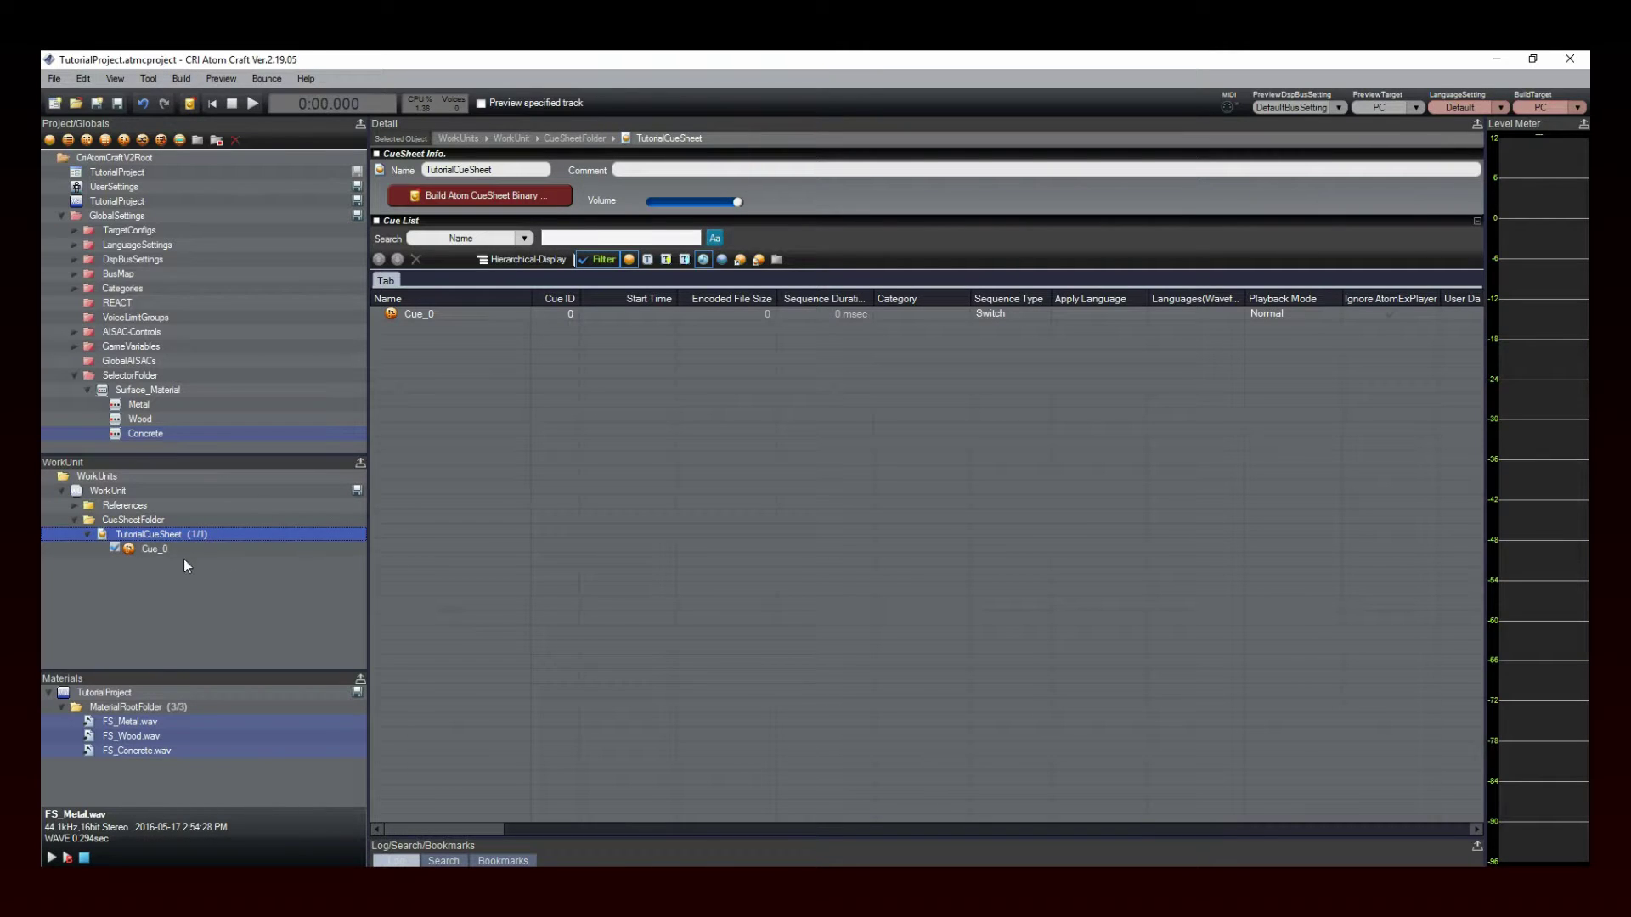
Step: Rename Cue_0 to HeroFootsteps and drop the FS_ Metal, Wood and Concrete wavs onto it as tracks
right_click(160, 551)
click(228, 602)
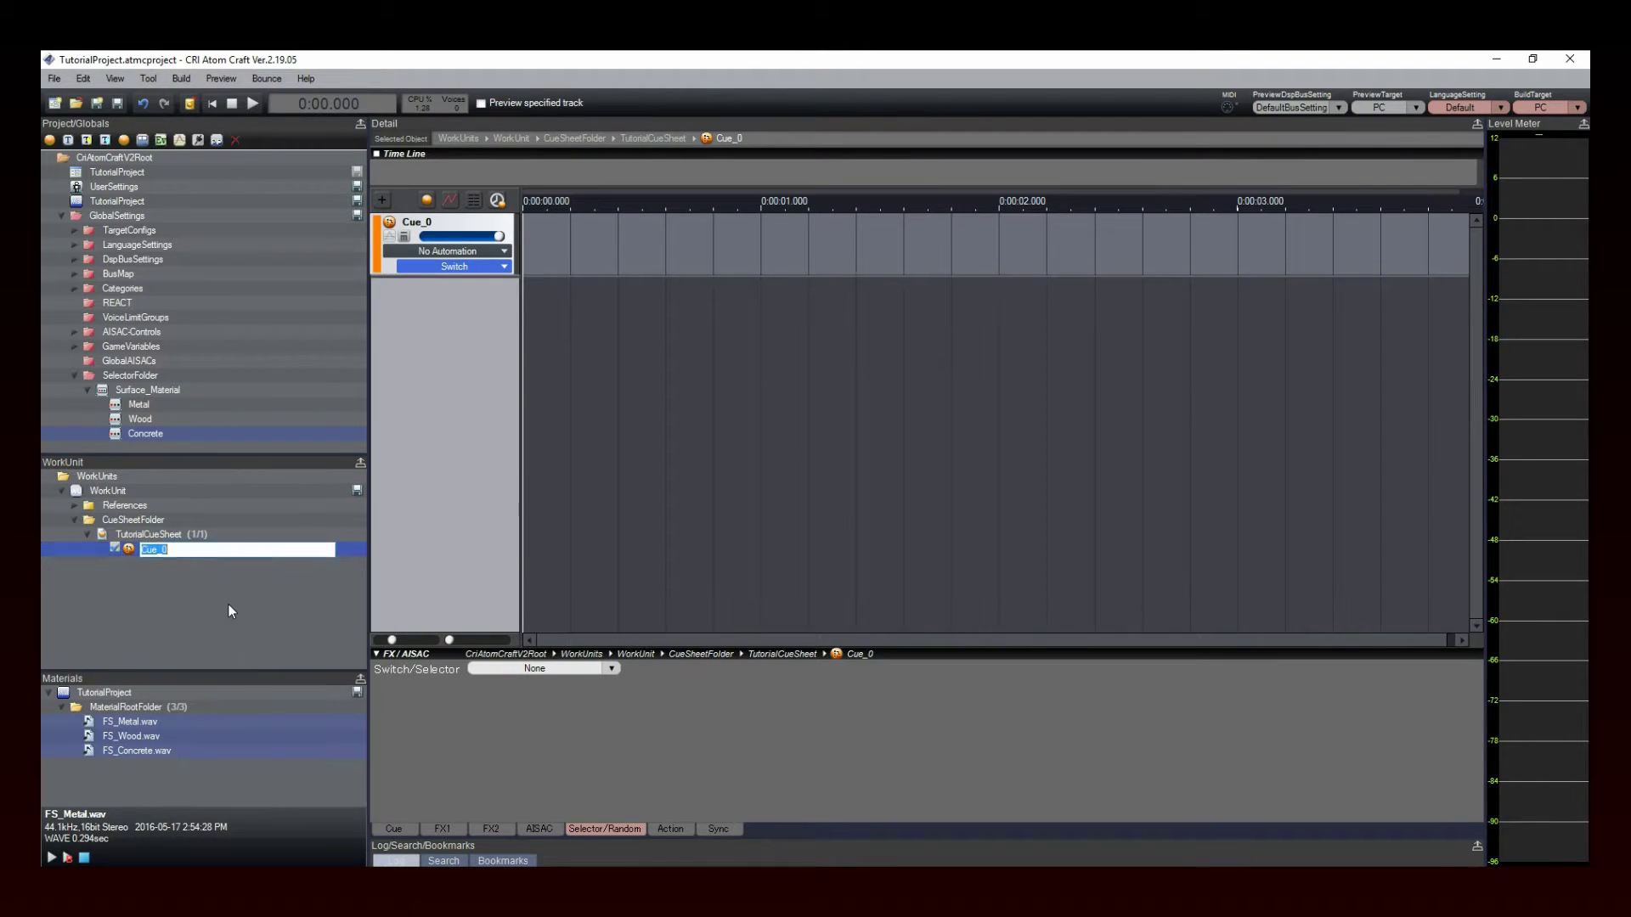
text(HeroFootsteps)
key(Return)
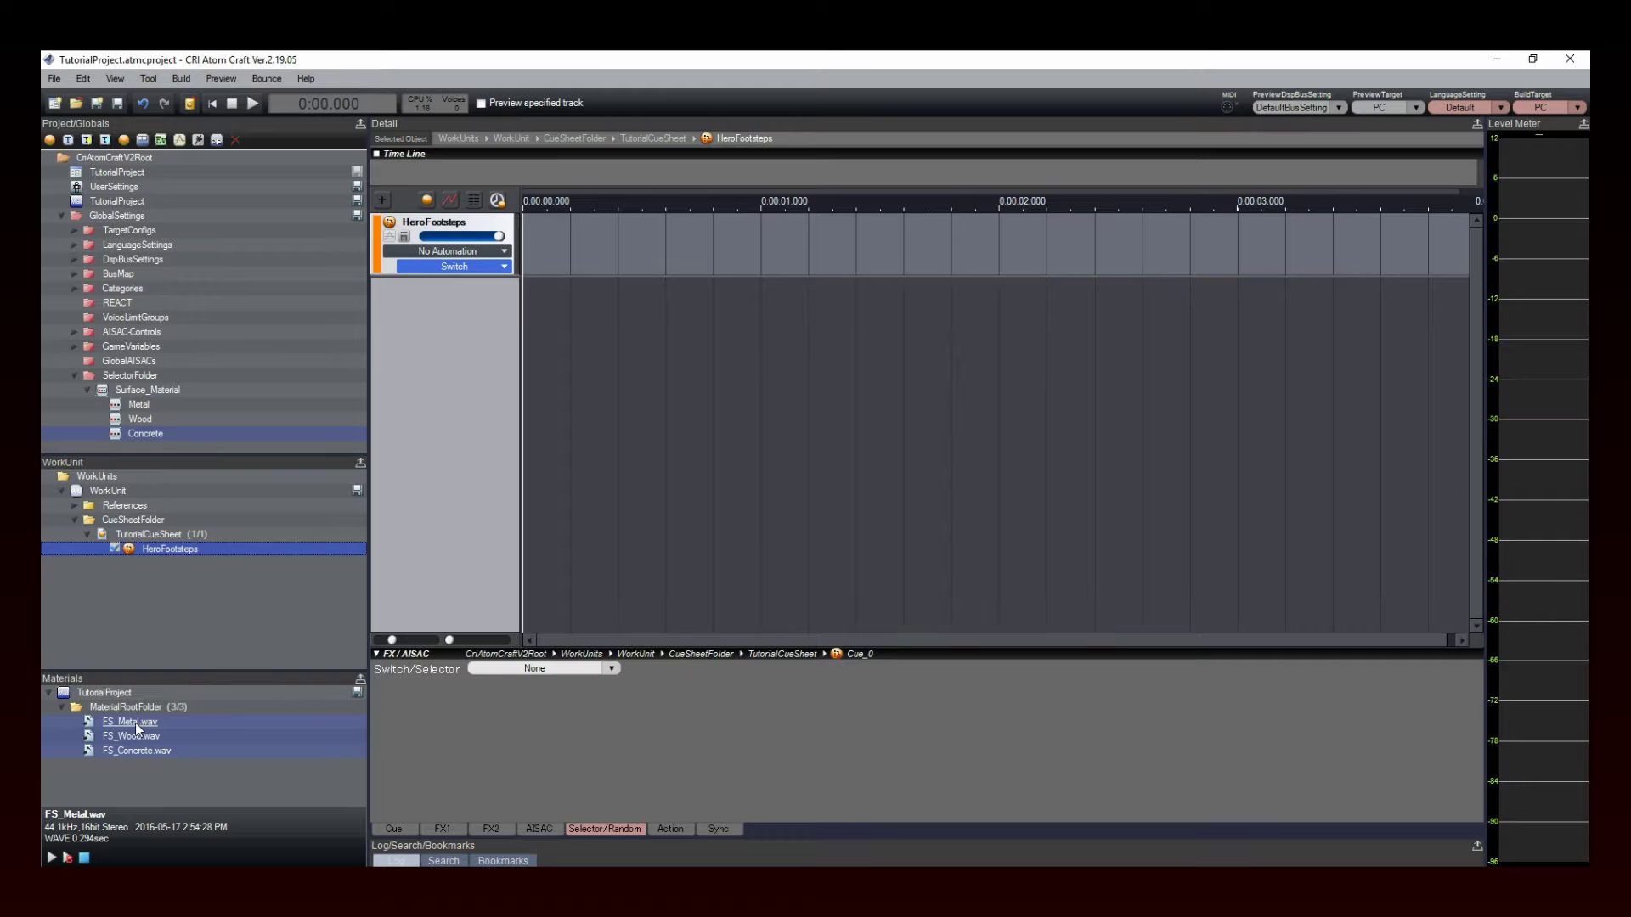
drag(135, 722, 170, 552)
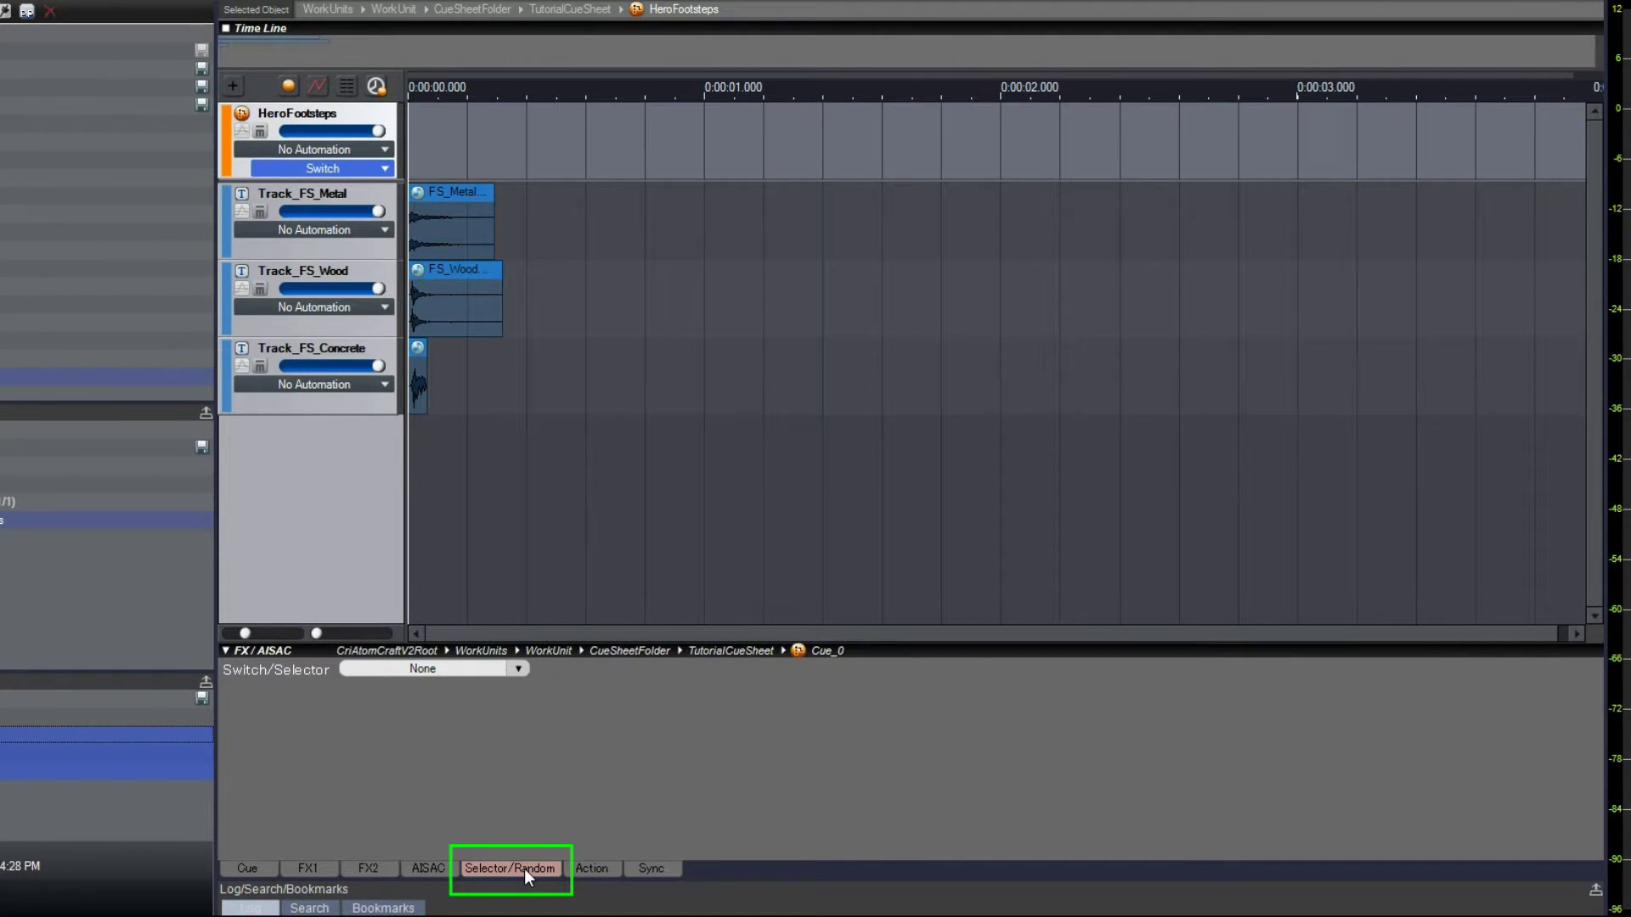
Step: Set HeroFootsteps' Switch/Selector to the Surface_Material selector
click(518, 669)
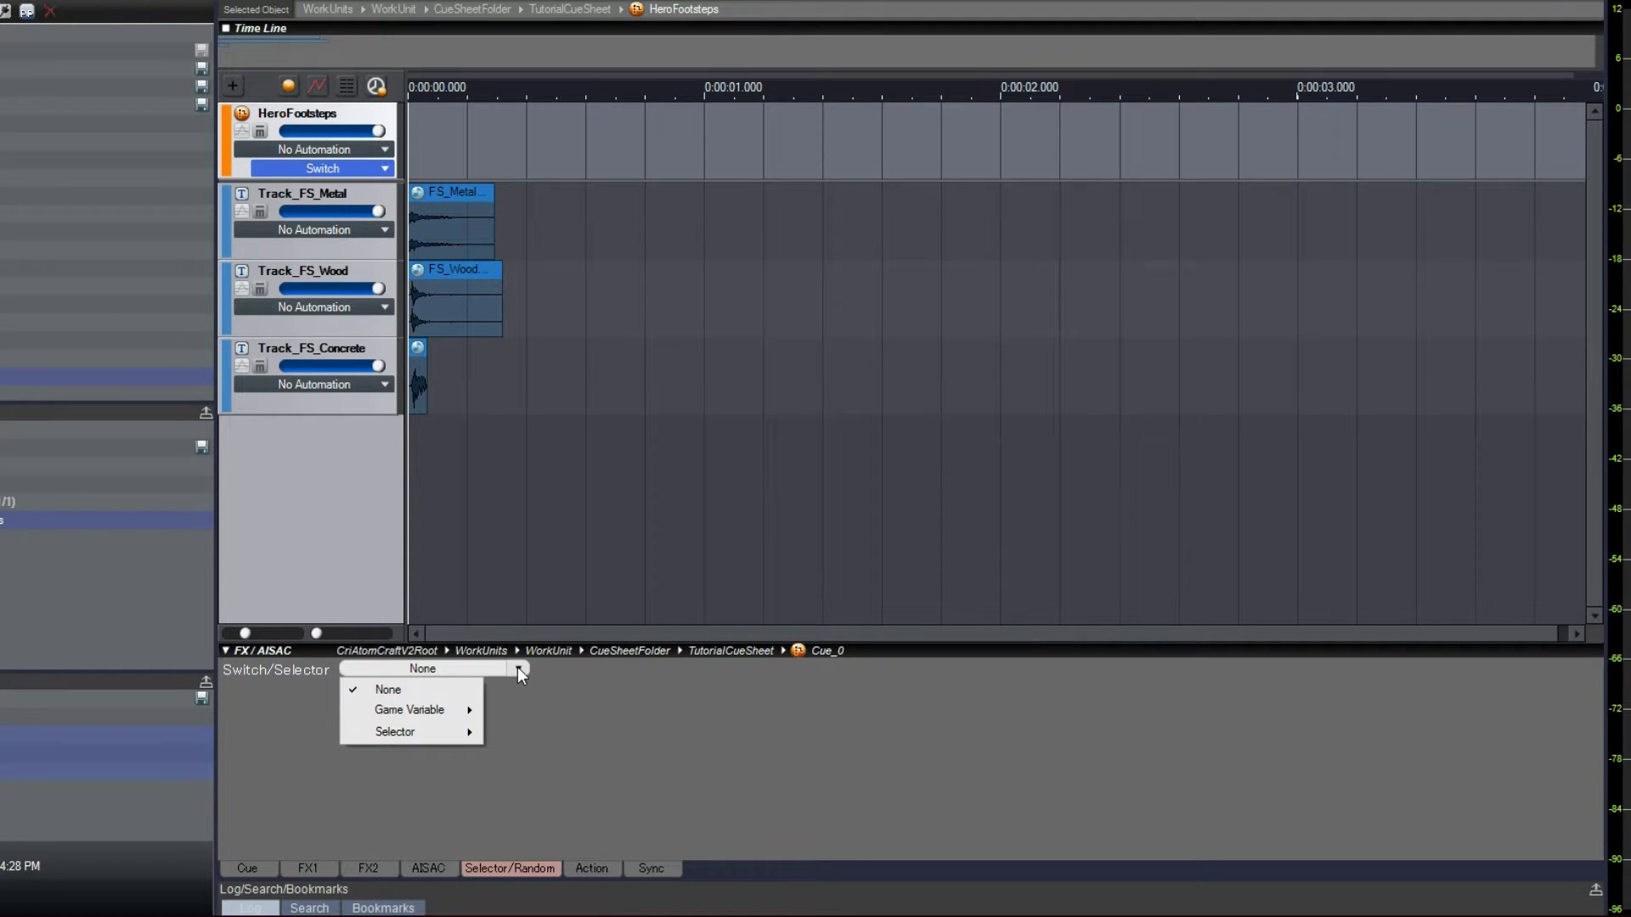
mouse_move(472, 736)
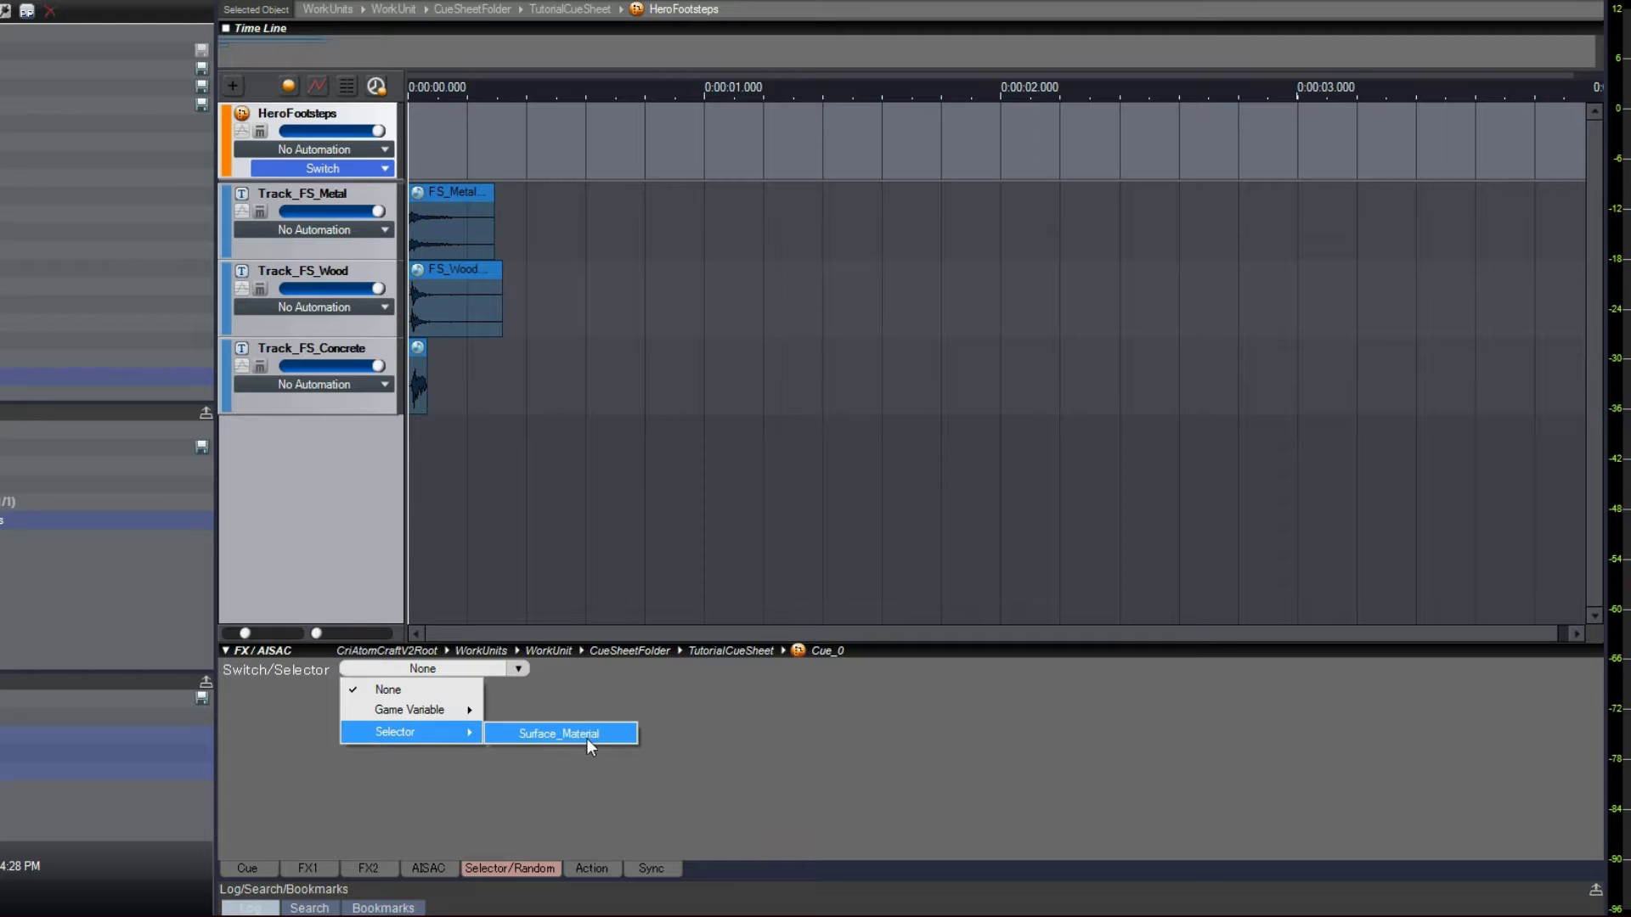
click(608, 739)
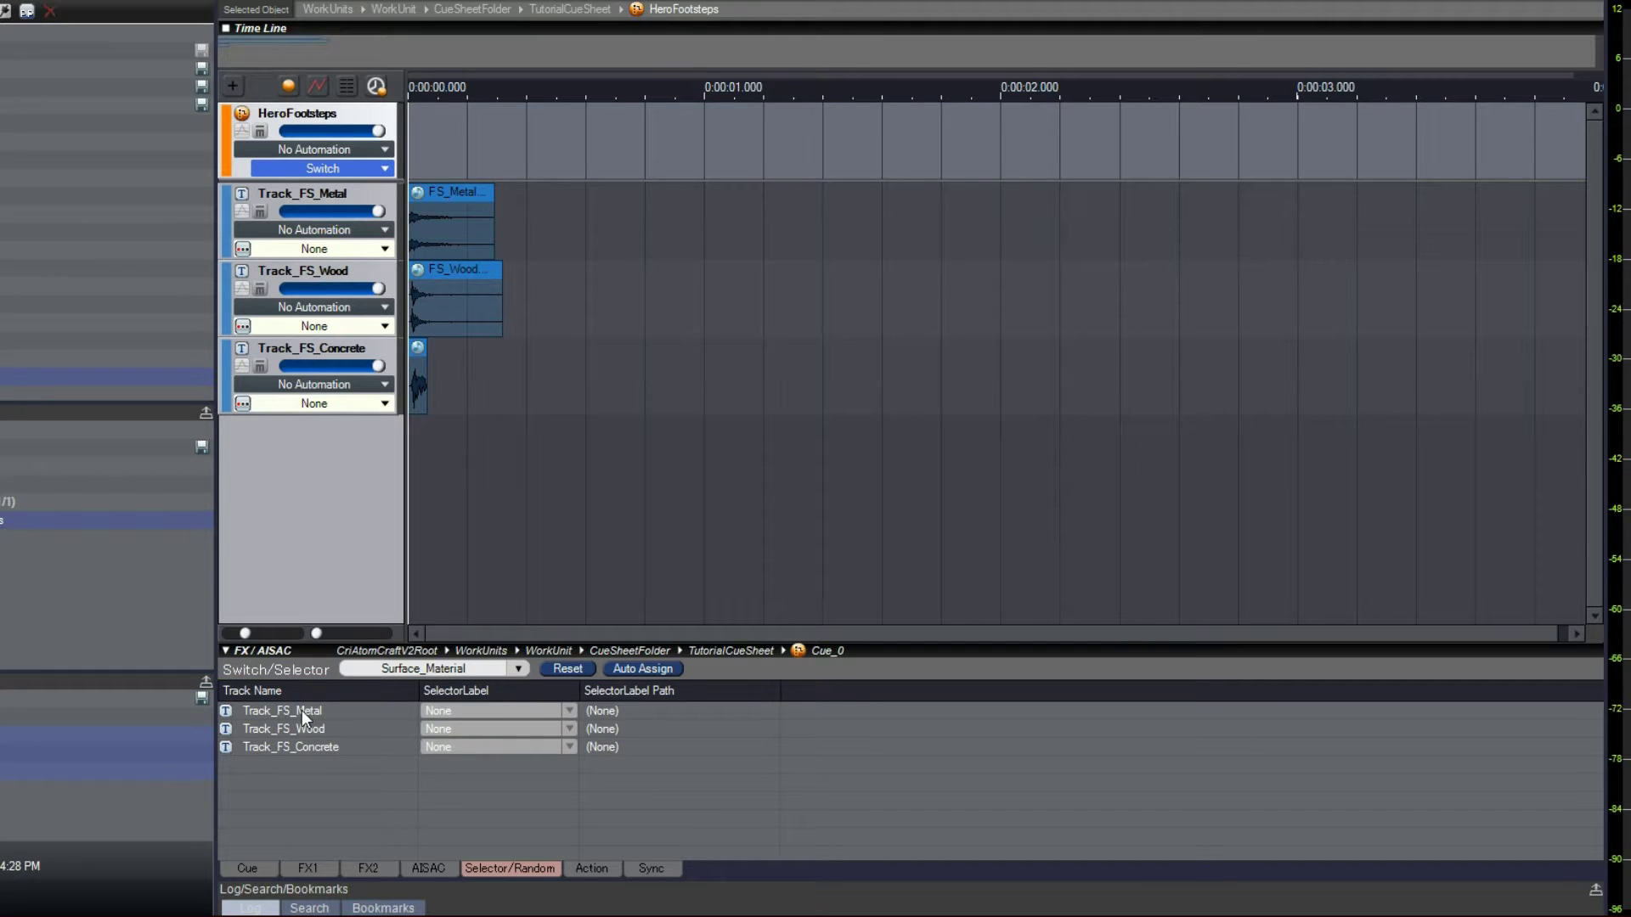
Step: Assign labels Metal, Wood and Concrete to Track_FS_Metal, Track_FS_Wood and Track_FS_Concrete
click(569, 707)
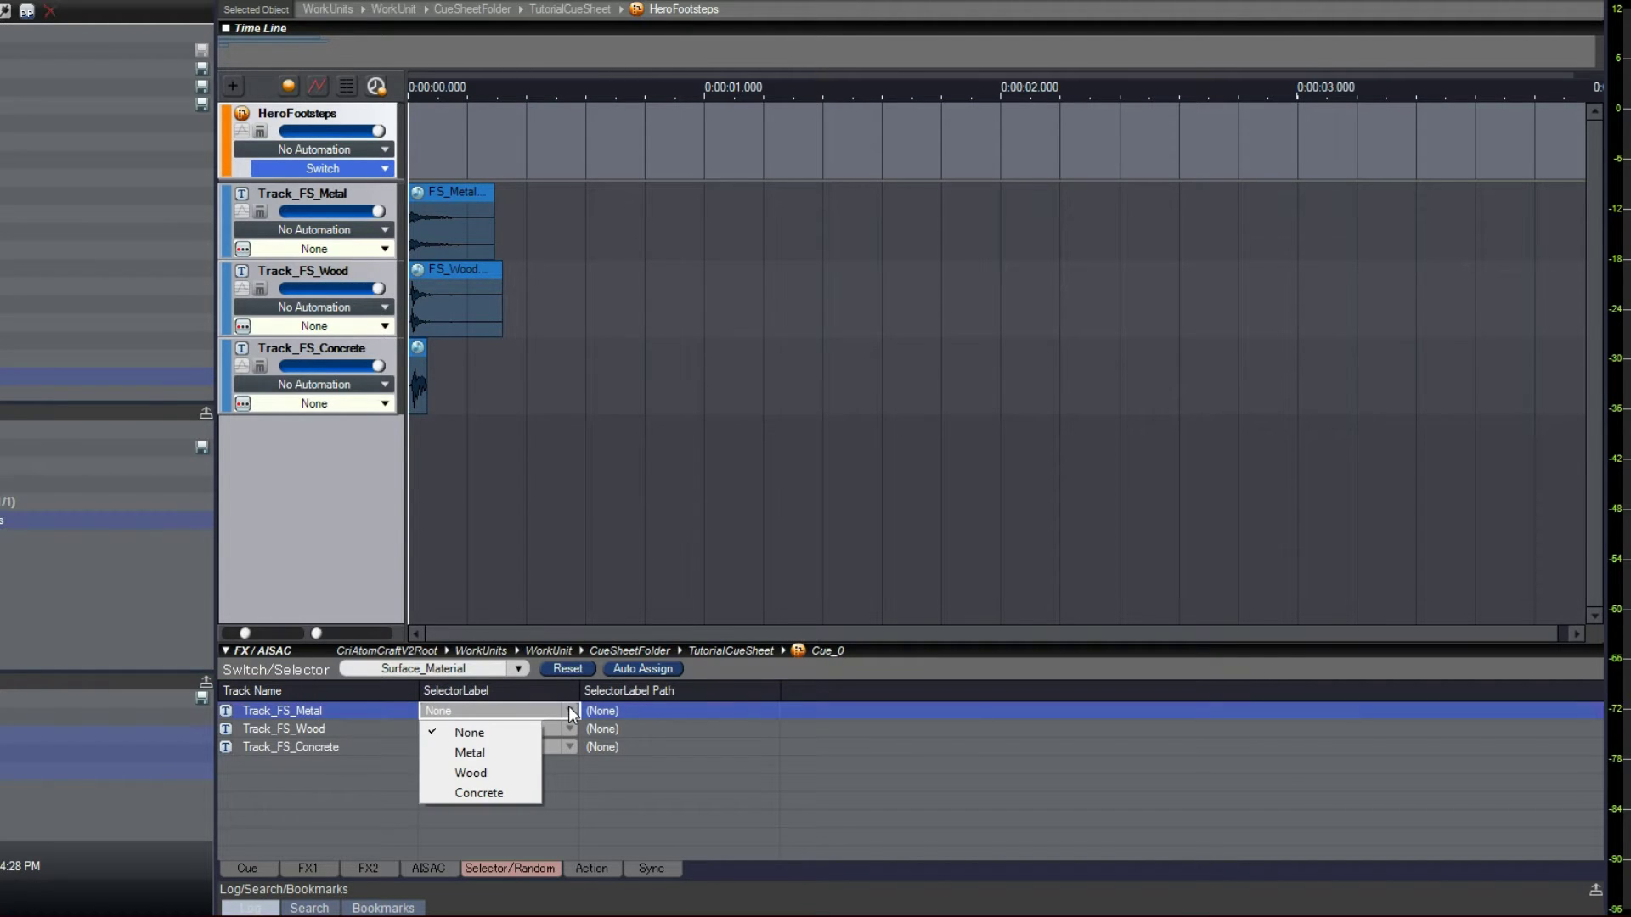
click(508, 747)
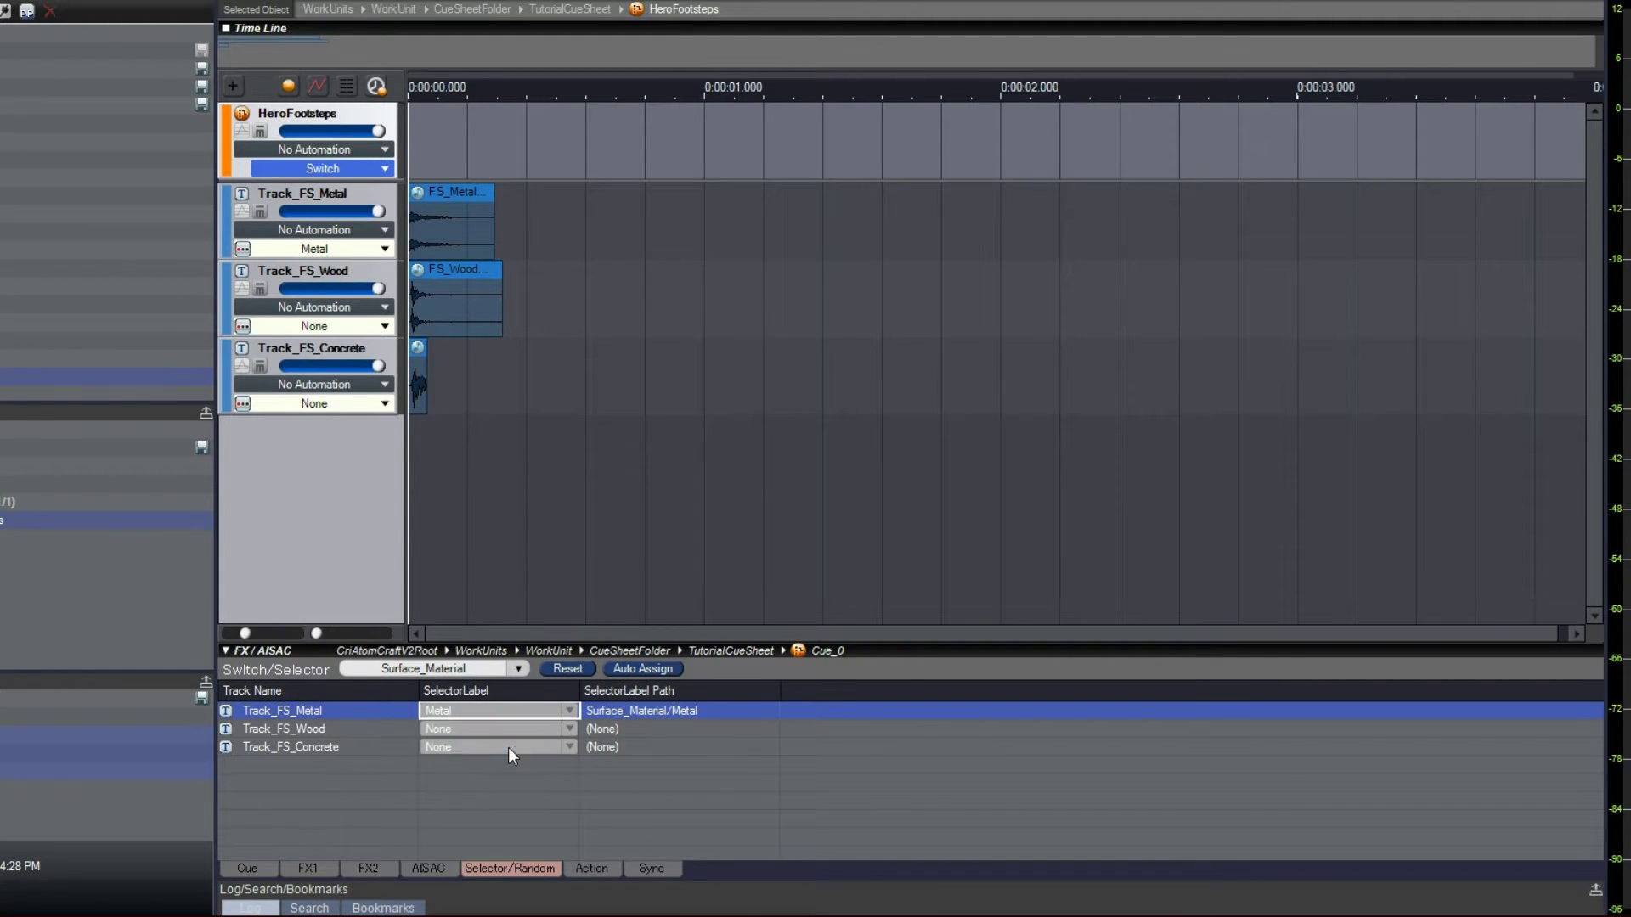
click(568, 729)
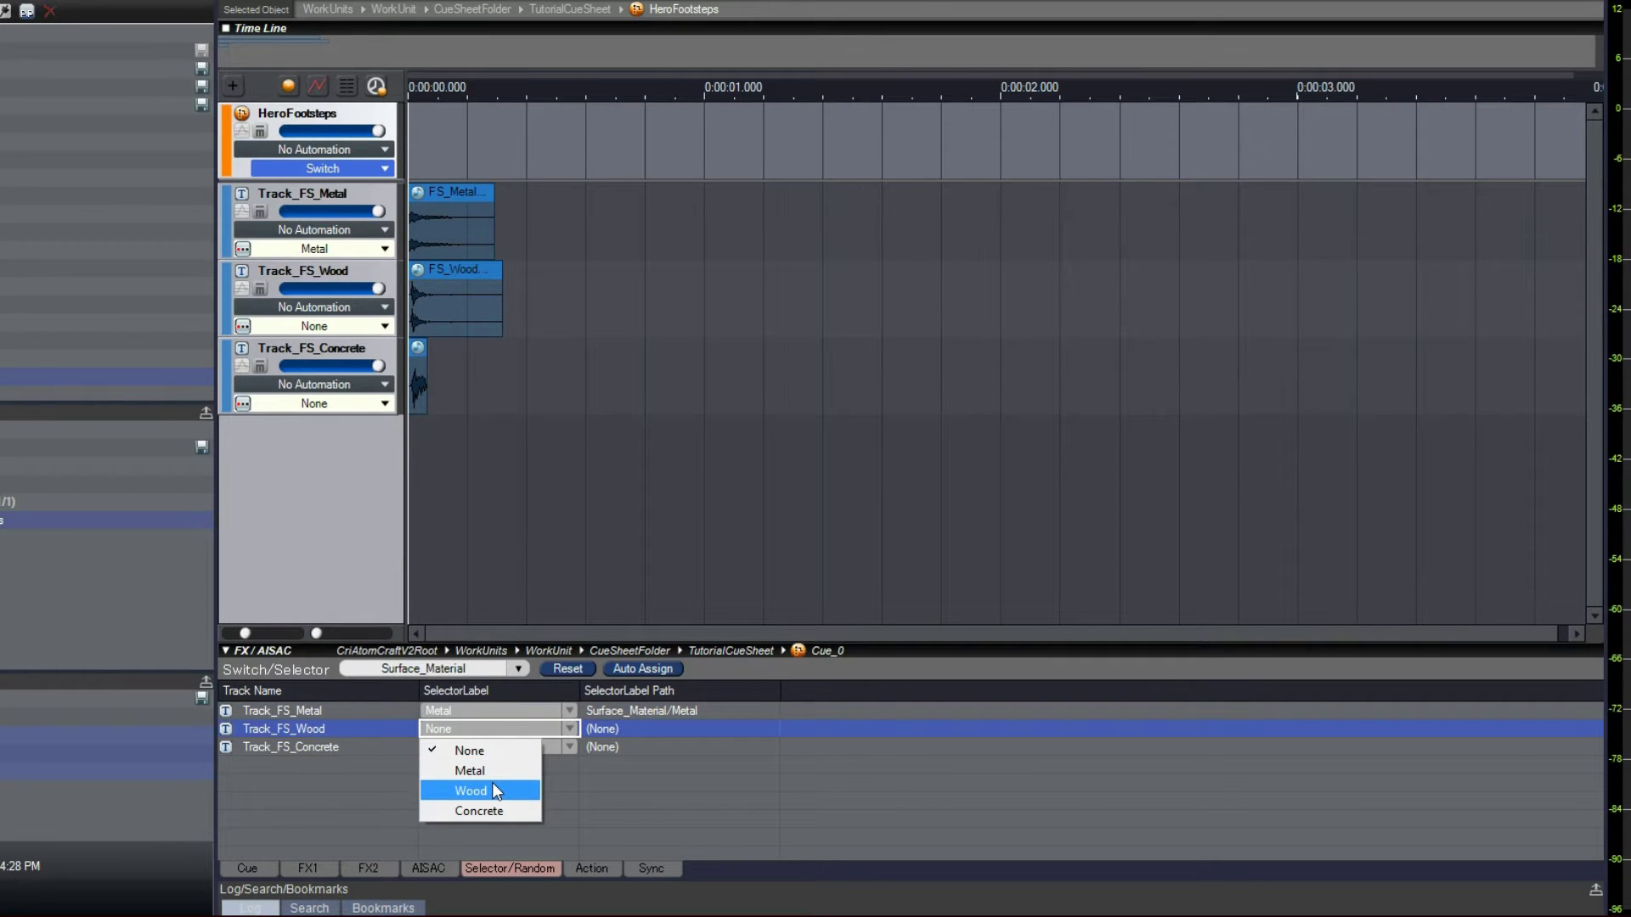
click(496, 791)
click(568, 747)
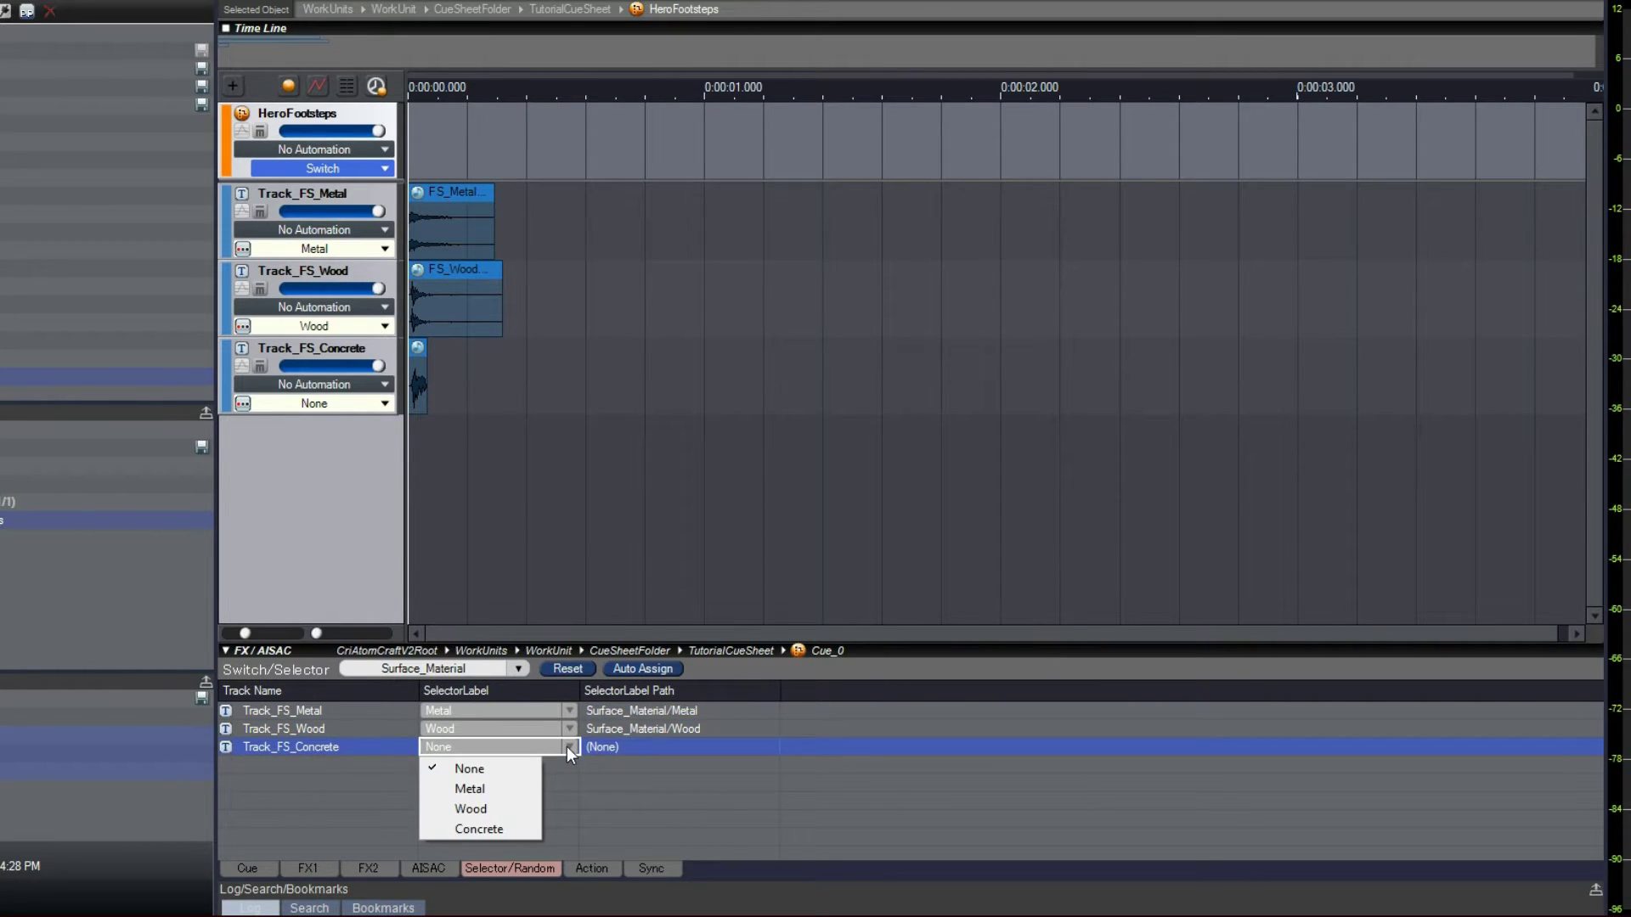
click(501, 822)
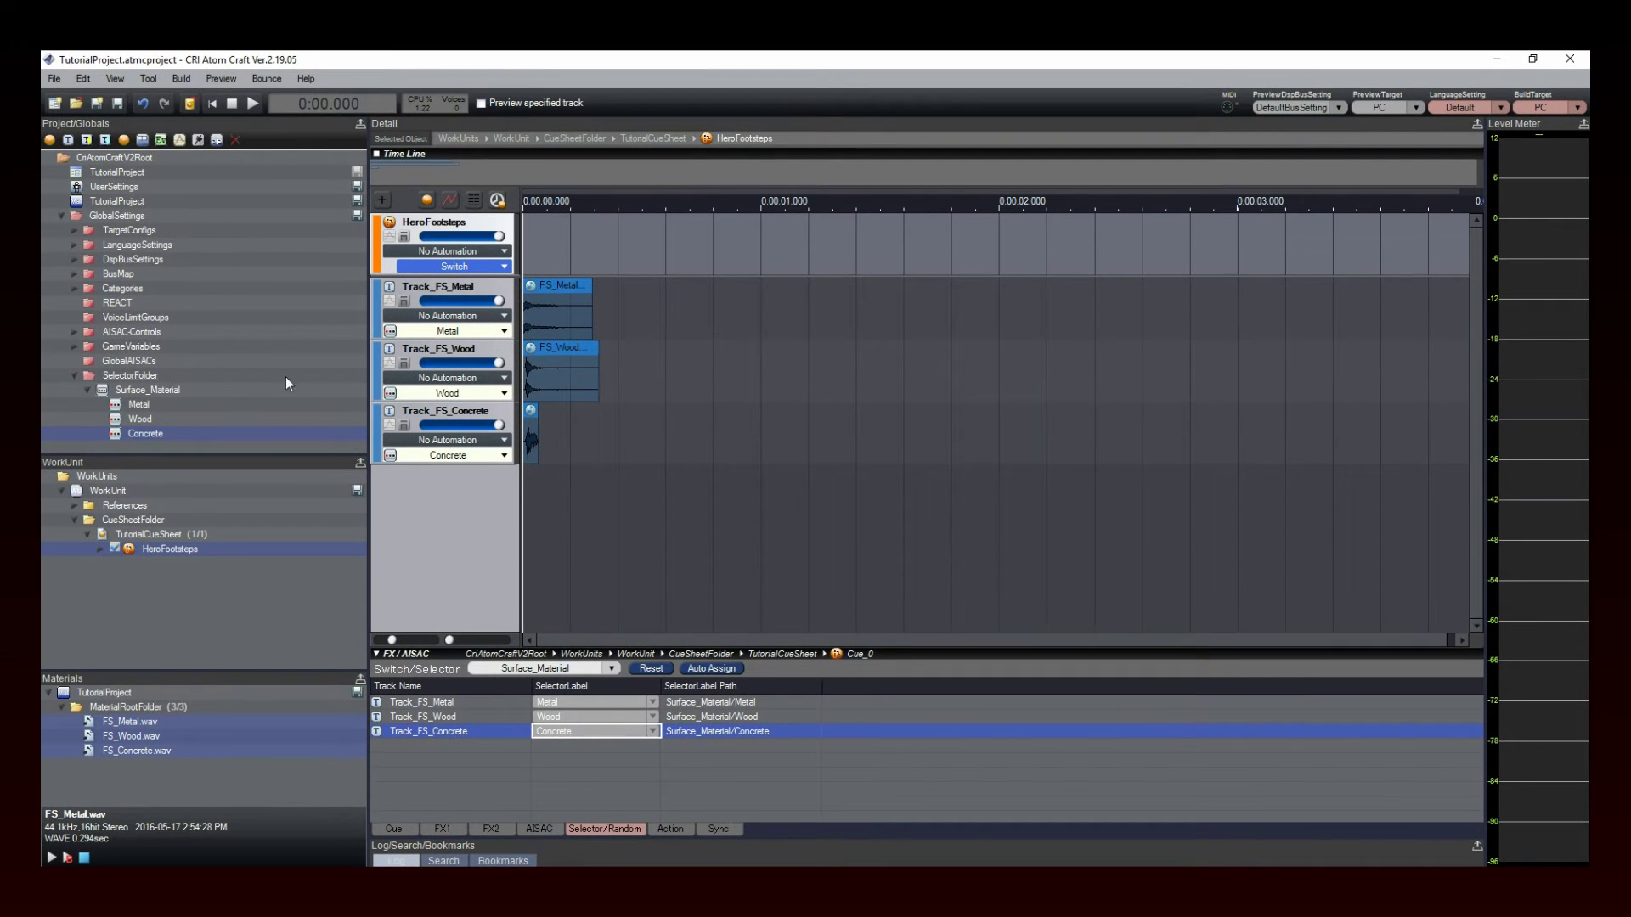
Step: Show the Session window from the View menu and load HeroFootsteps into Player 2
click(114, 79)
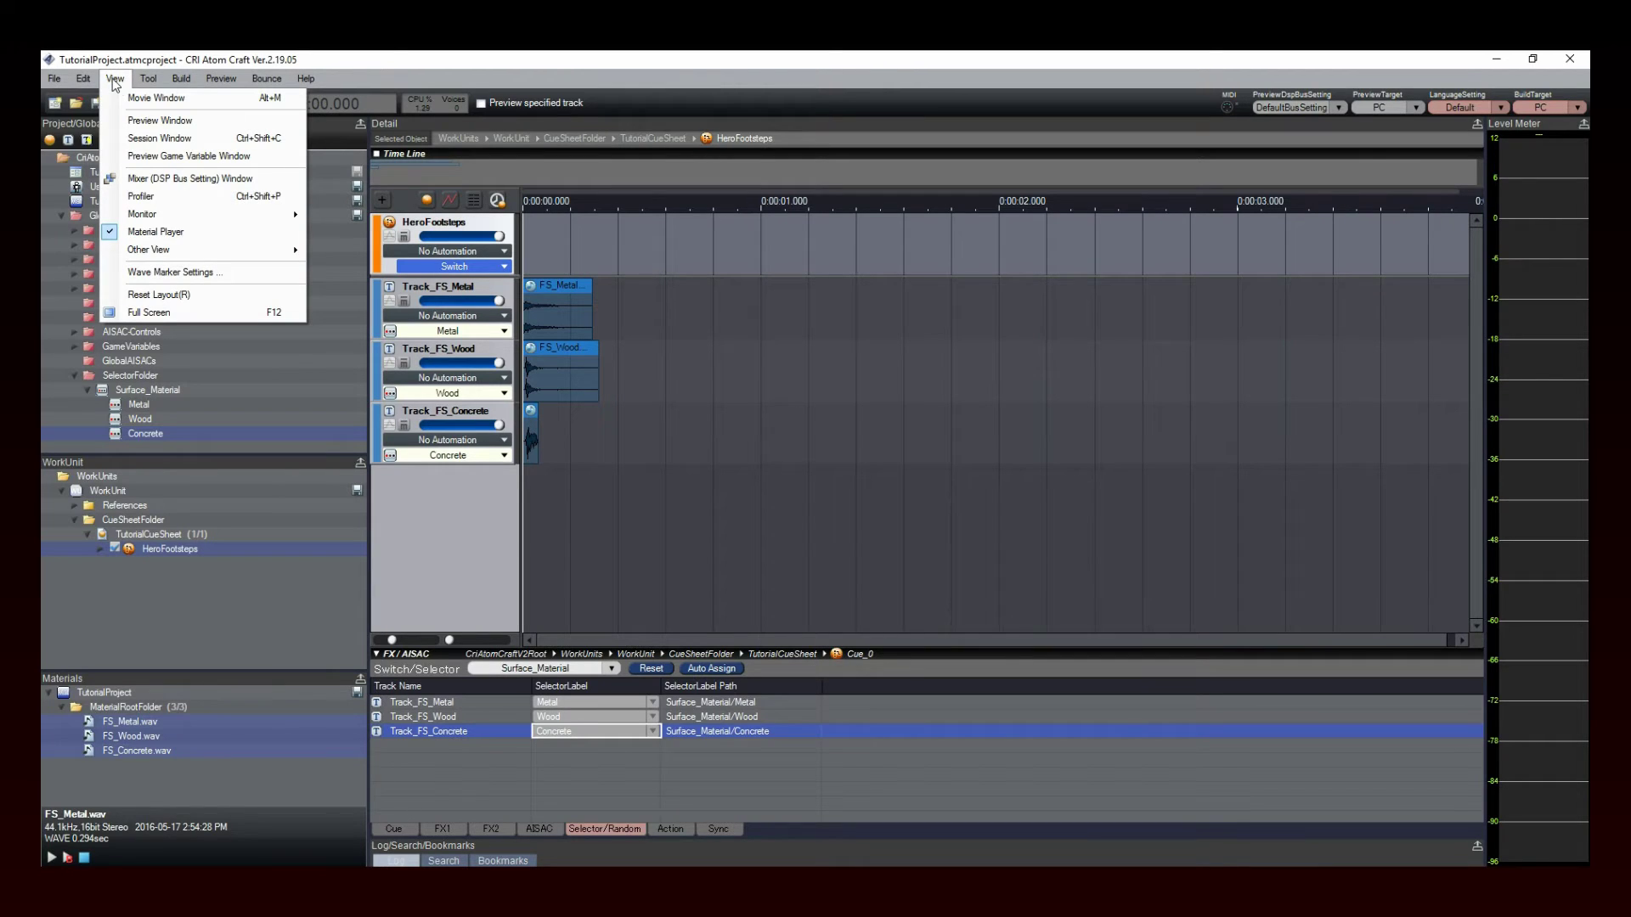
click(206, 140)
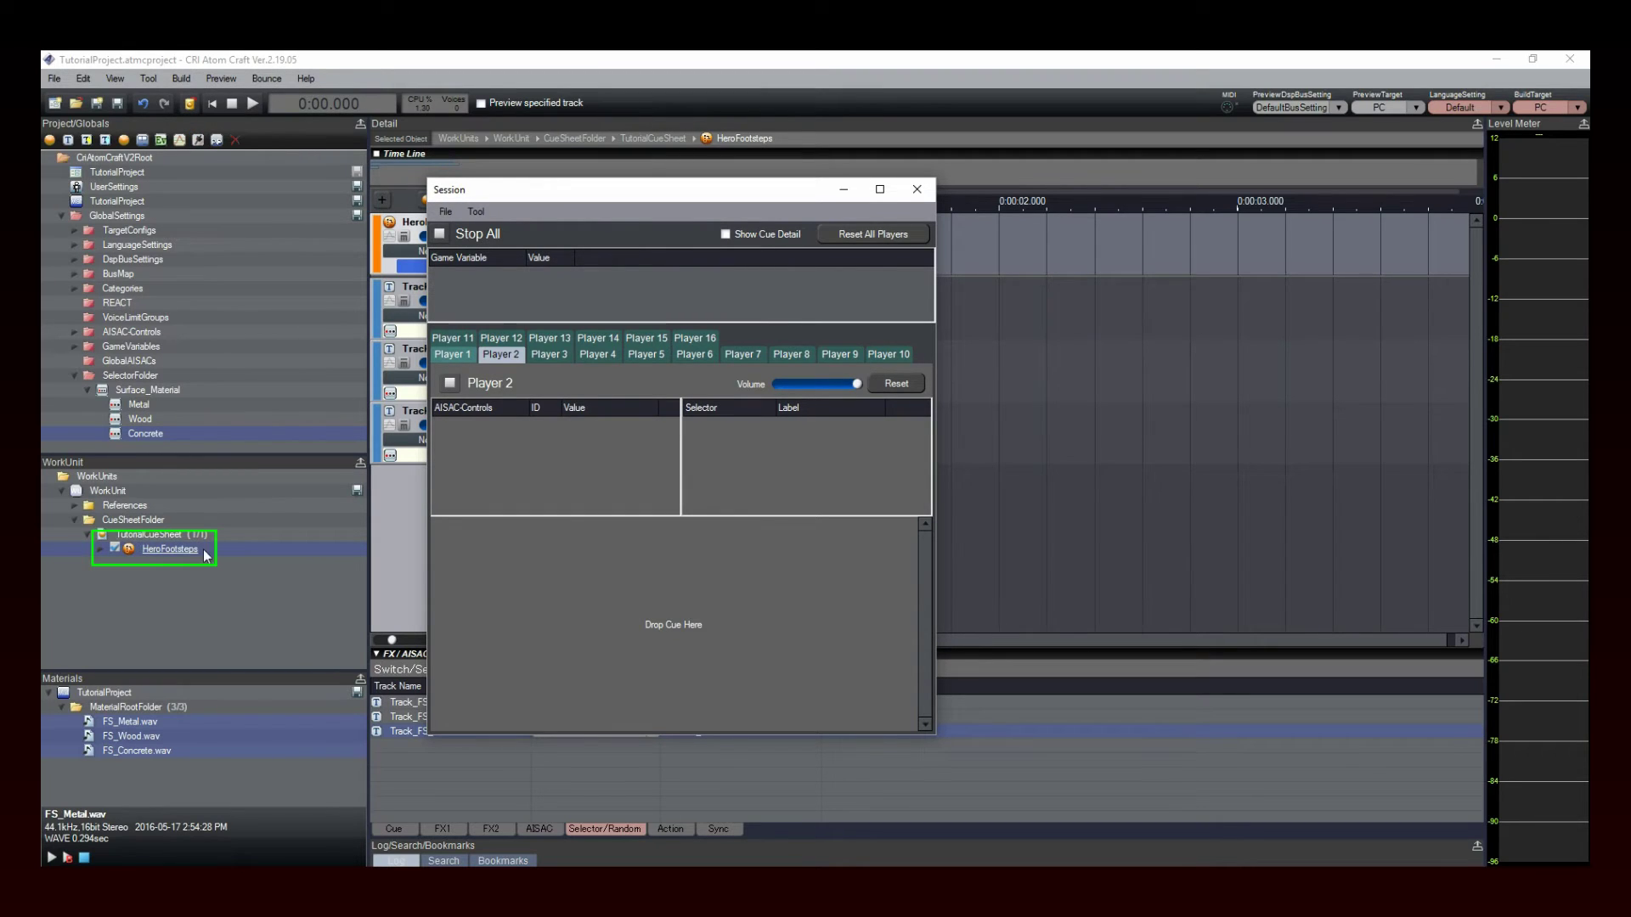
click(155, 550)
drag(154, 553, 673, 626)
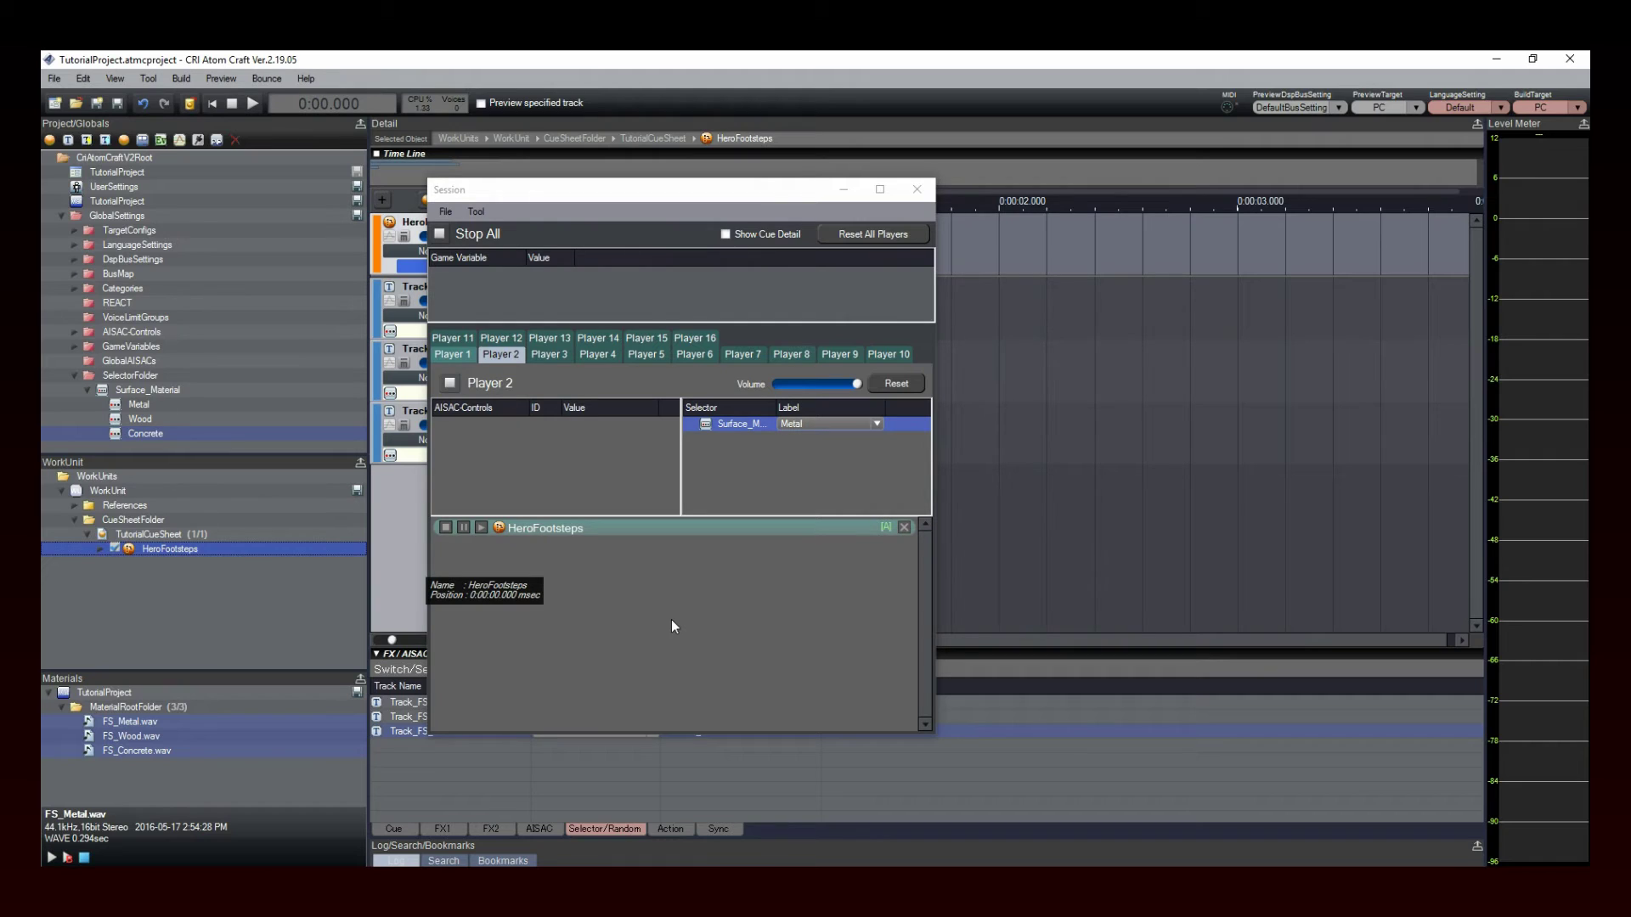
click(875, 424)
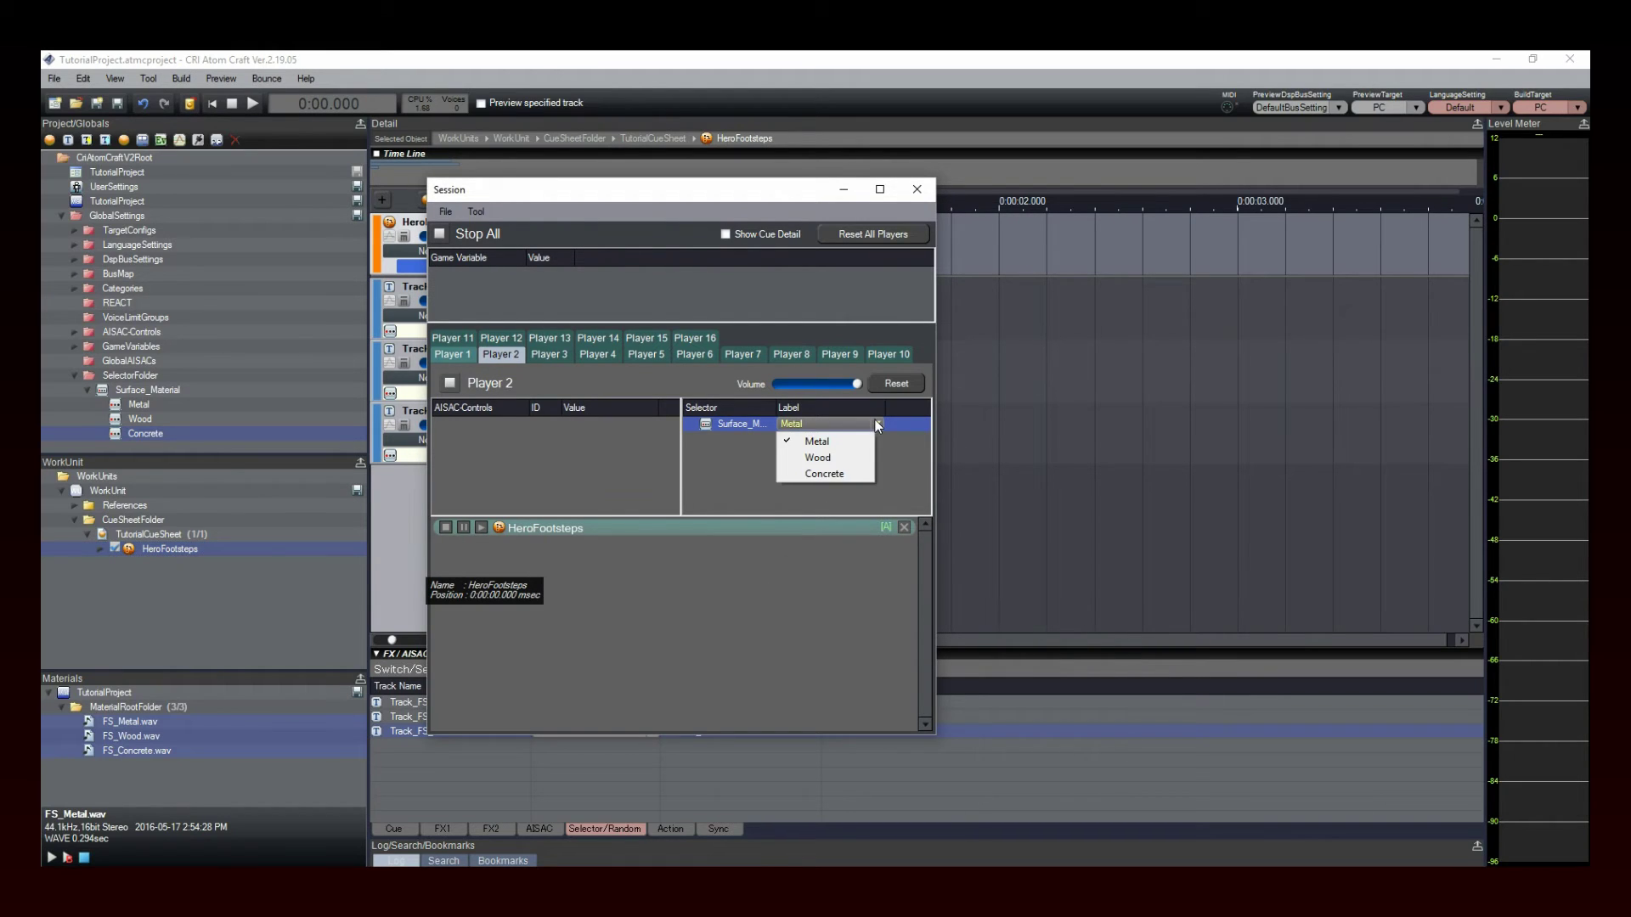
click(871, 456)
click(878, 424)
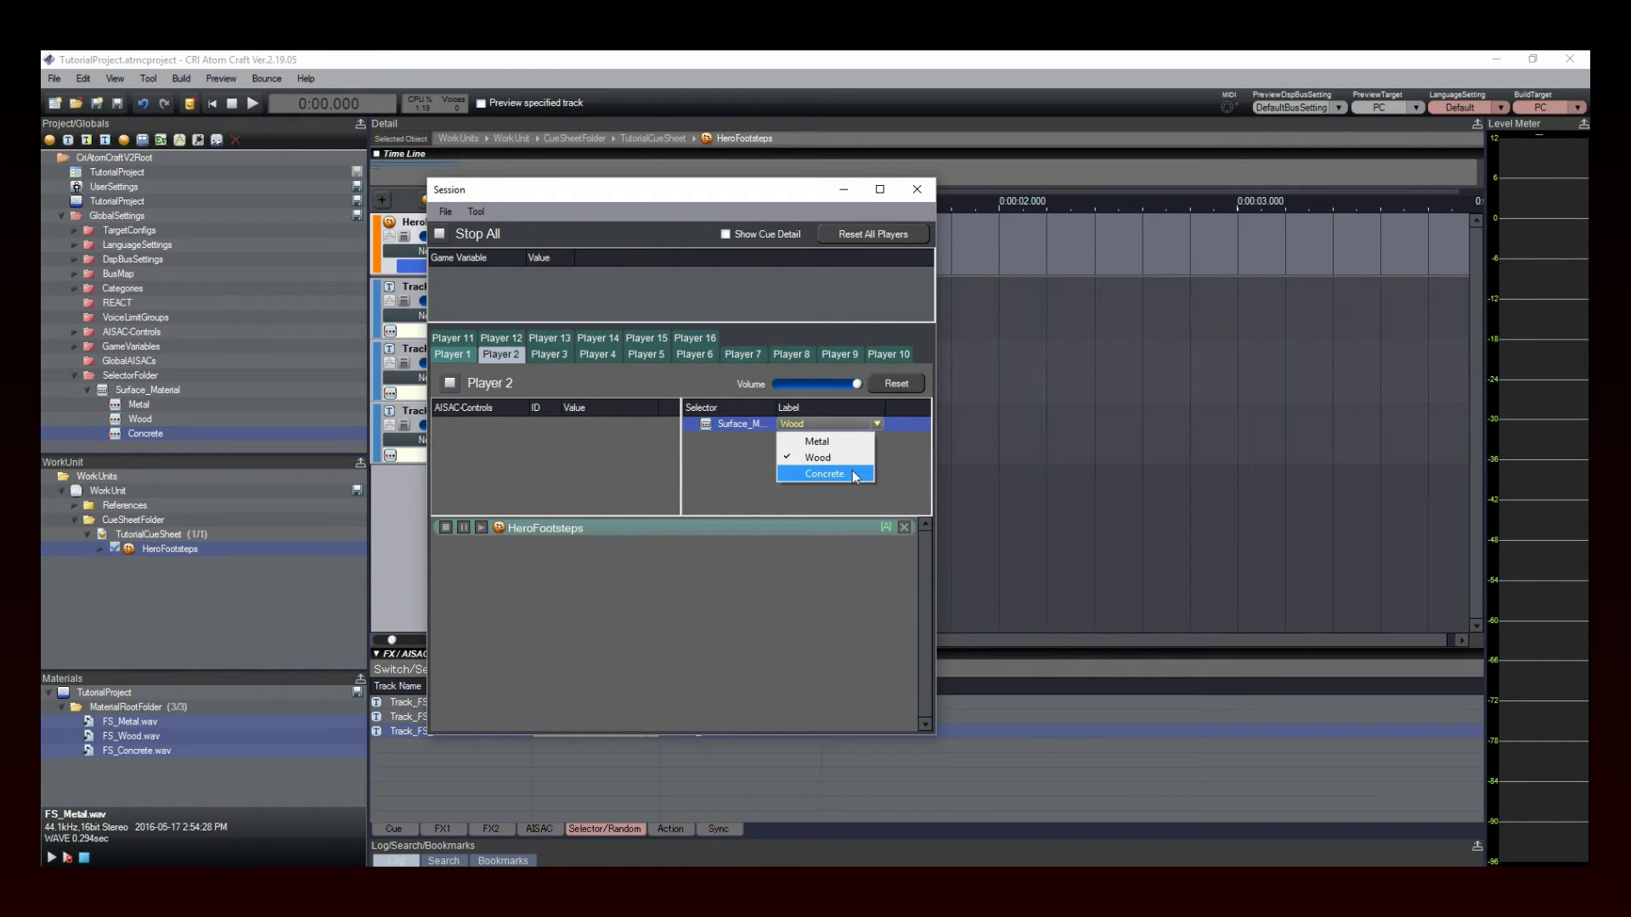
click(849, 478)
click(875, 425)
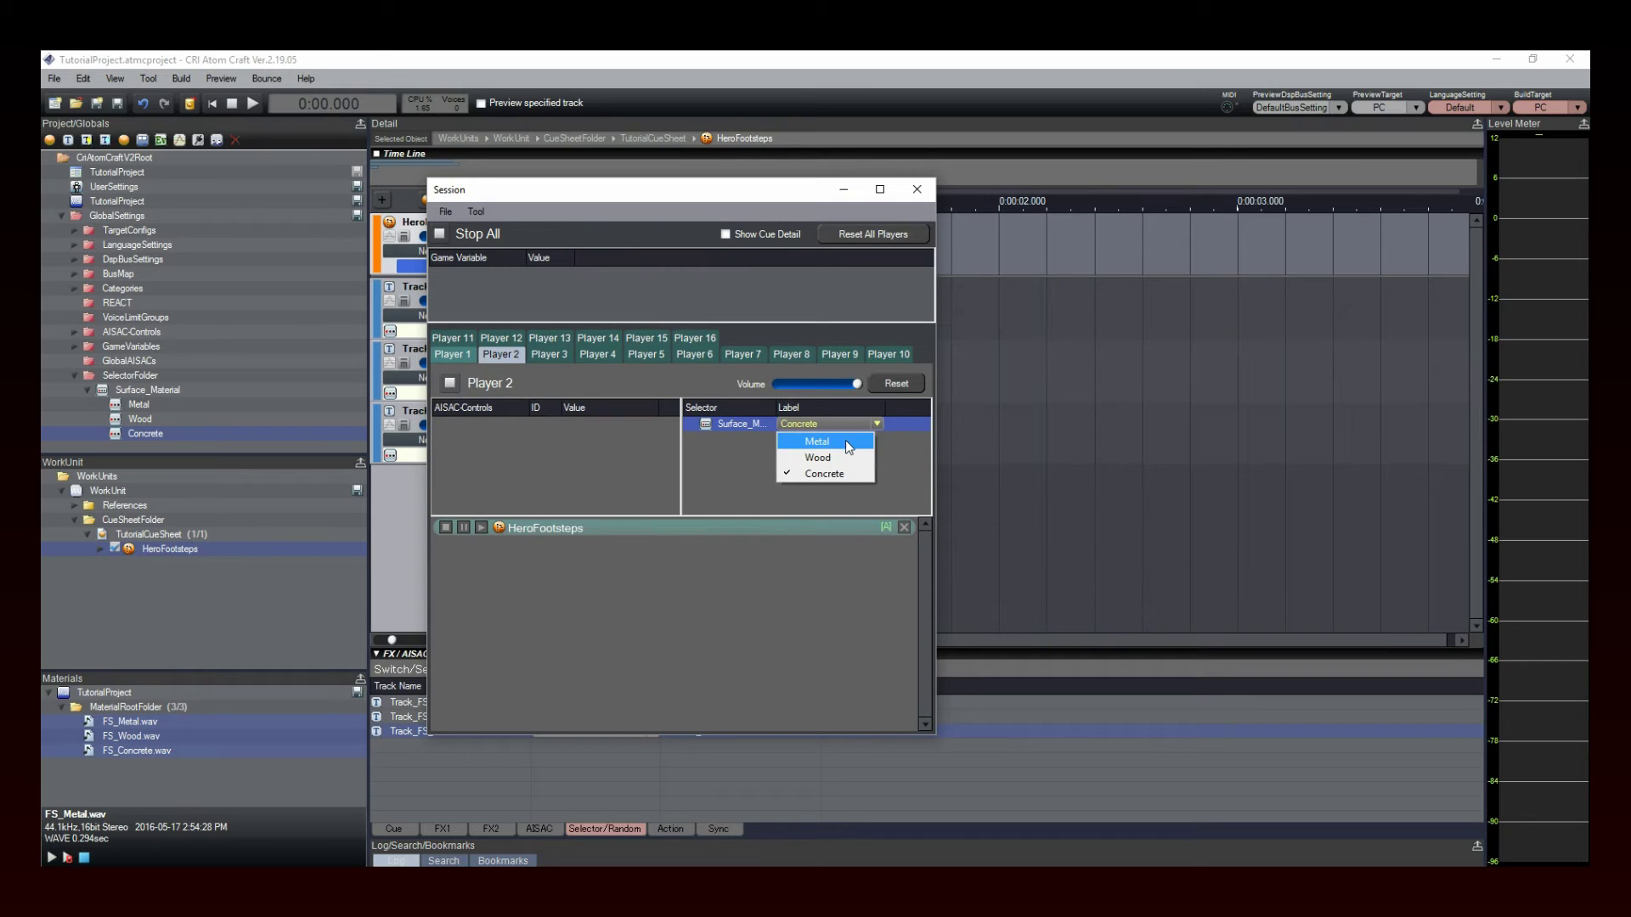
click(844, 440)
click(481, 528)
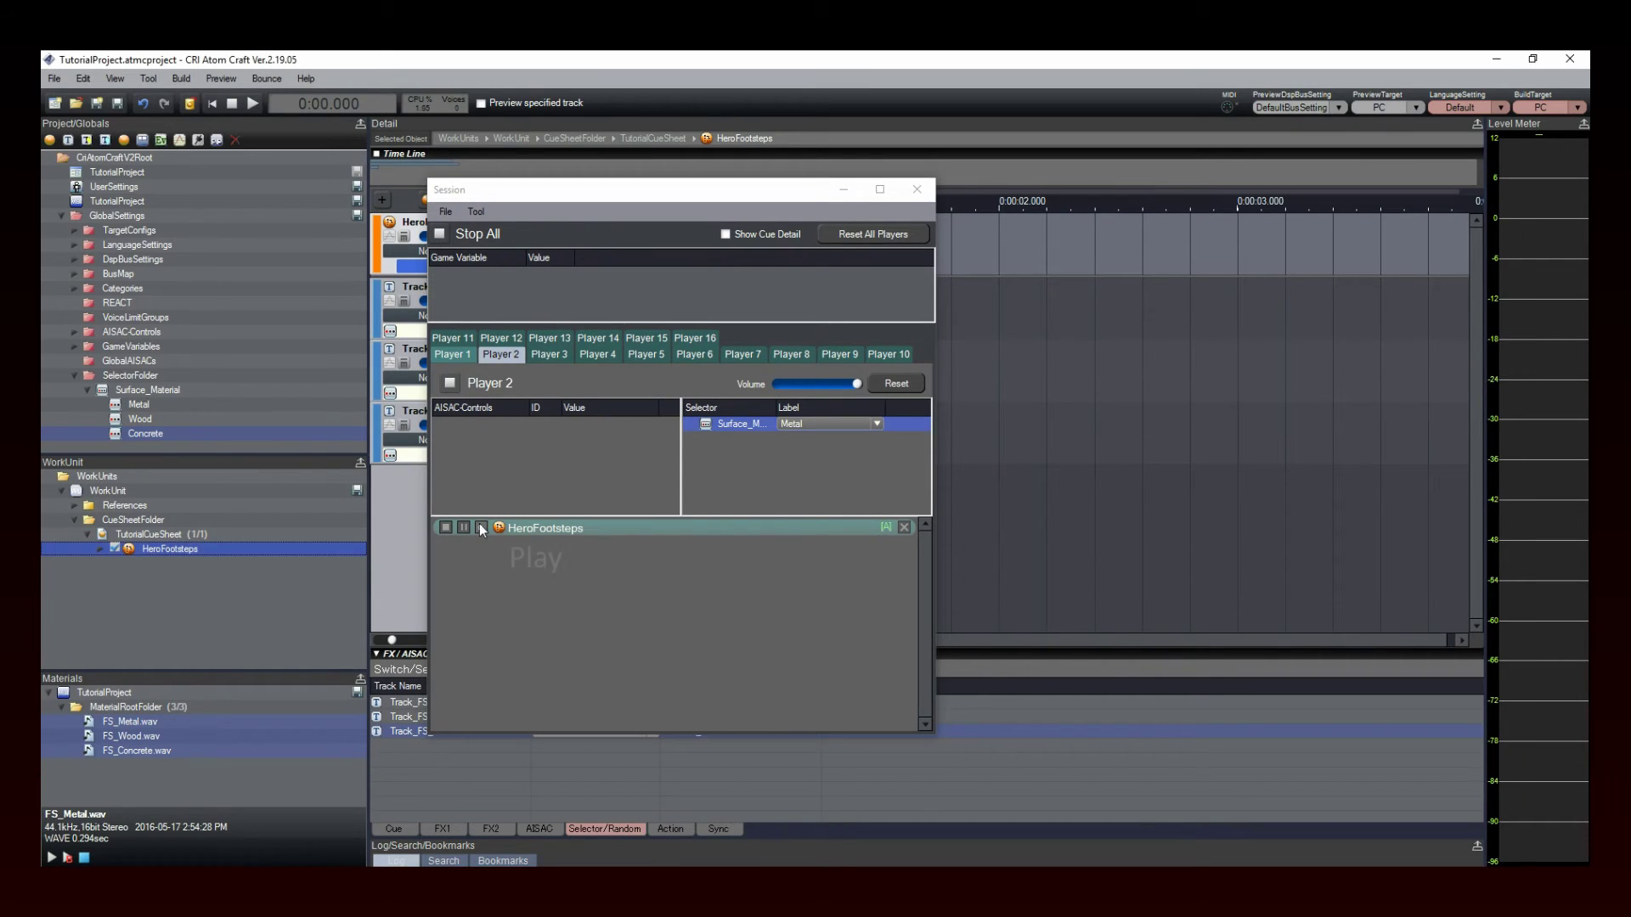
click(877, 424)
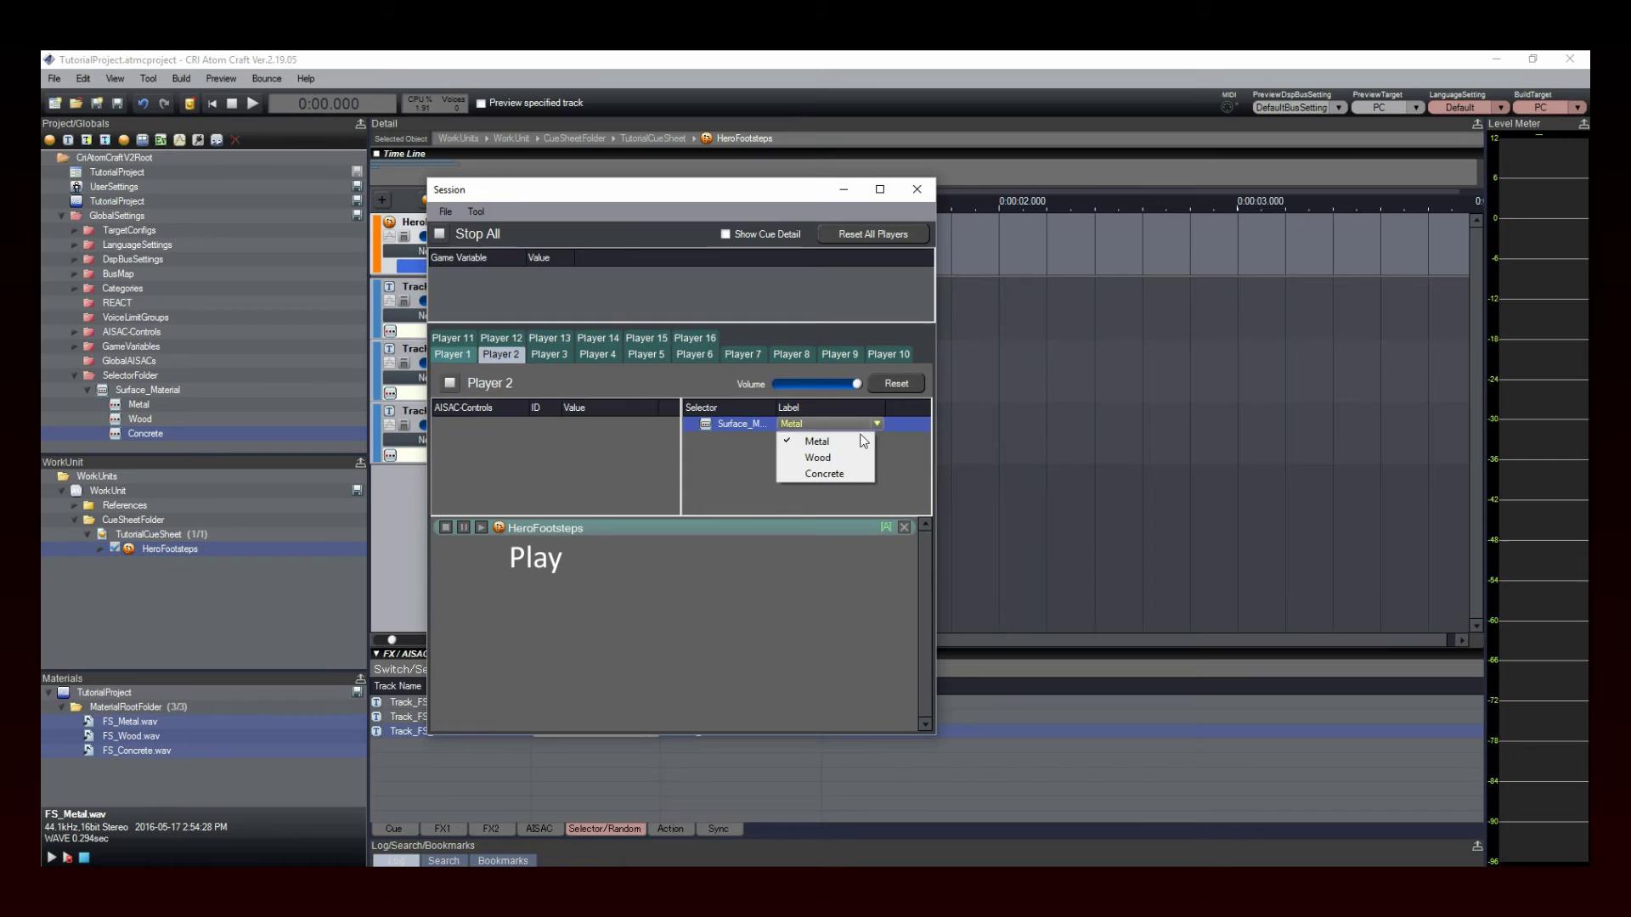
click(841, 459)
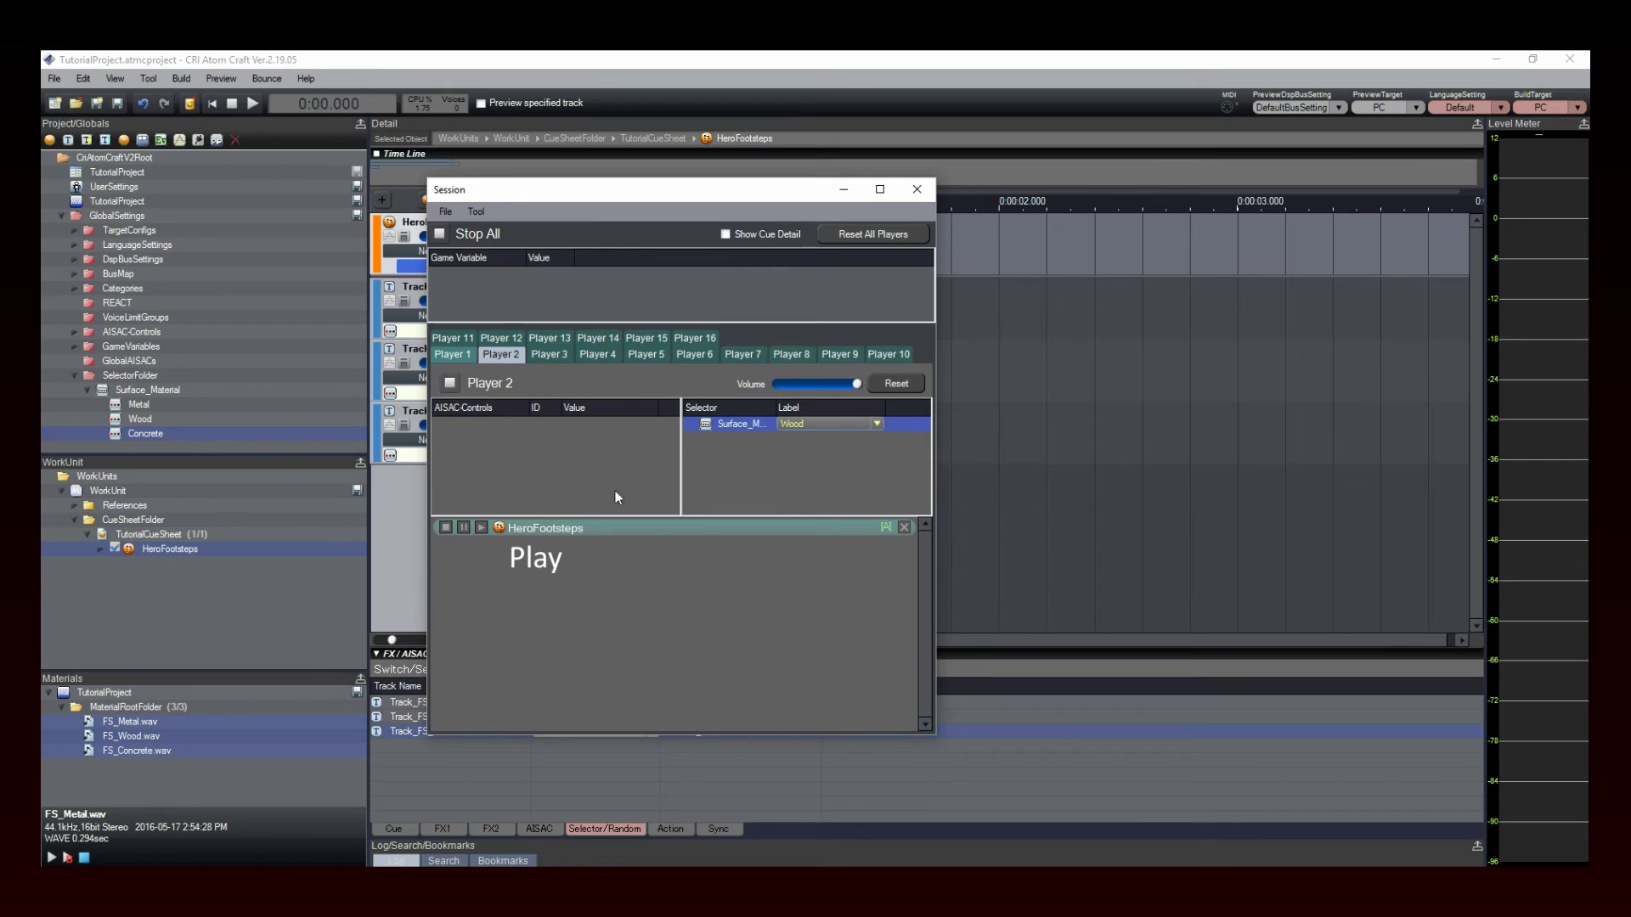
click(481, 527)
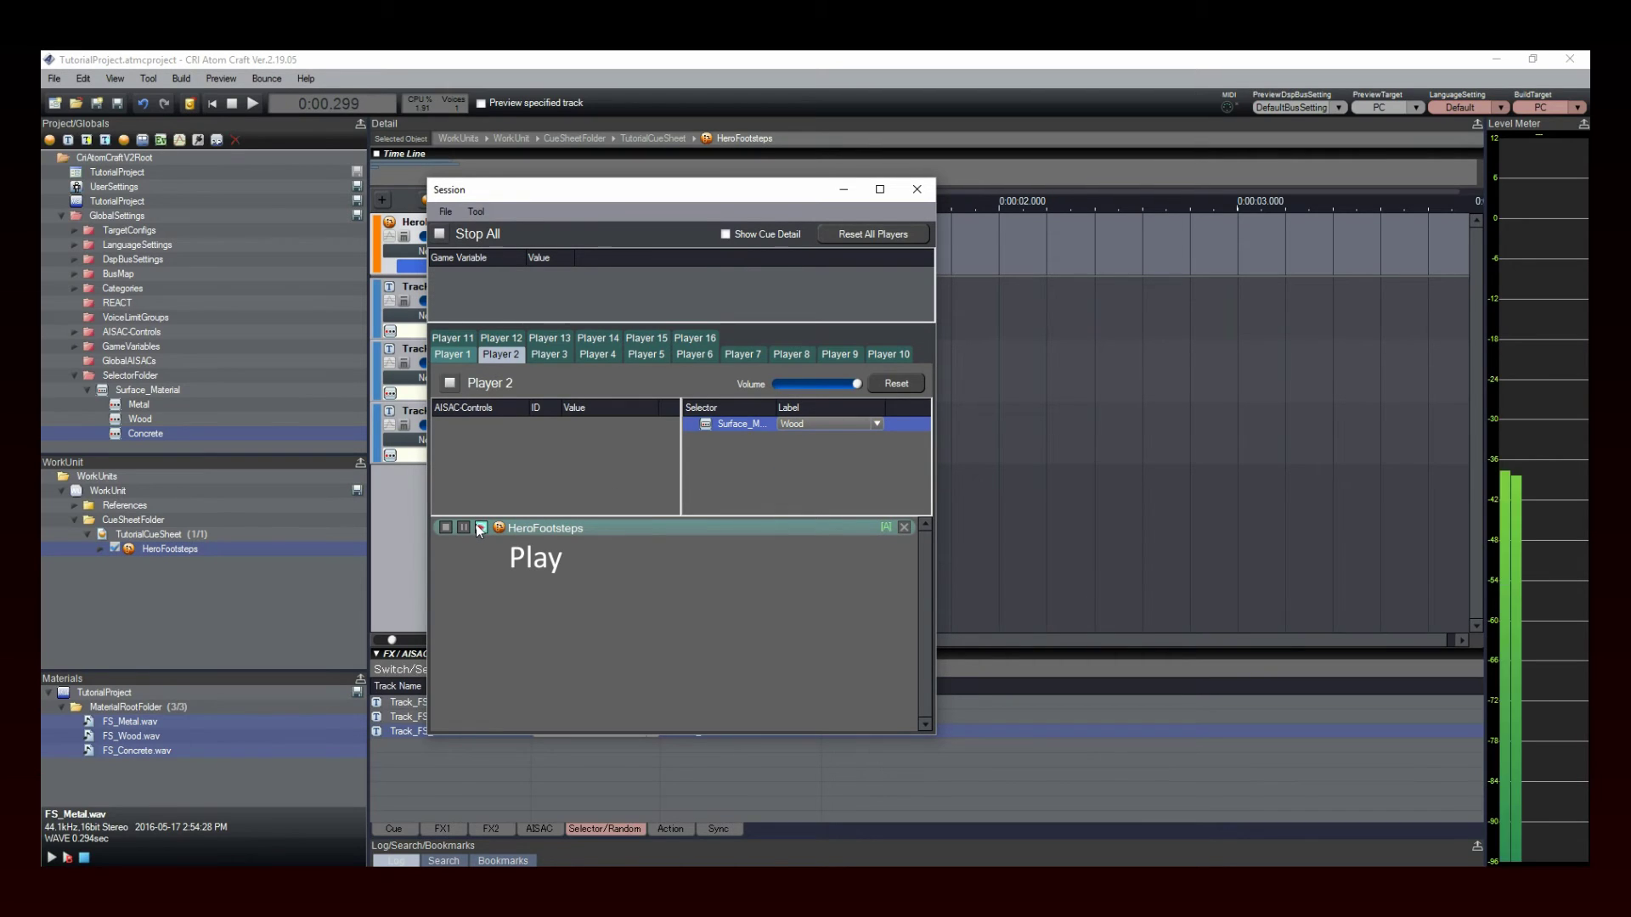
click(876, 422)
click(829, 477)
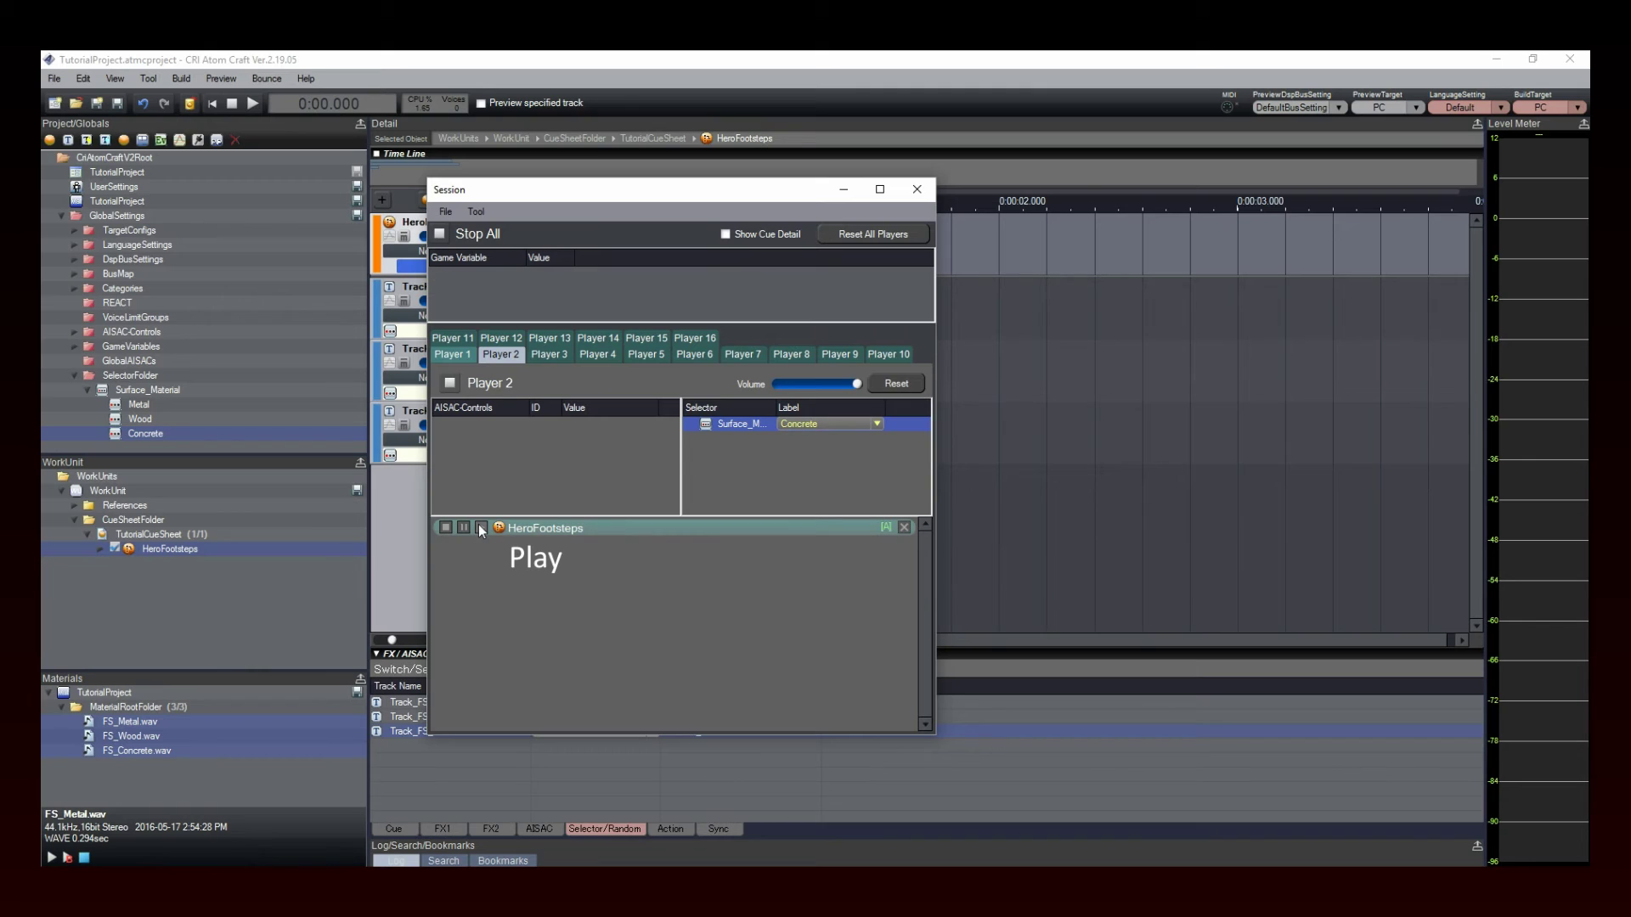
click(481, 528)
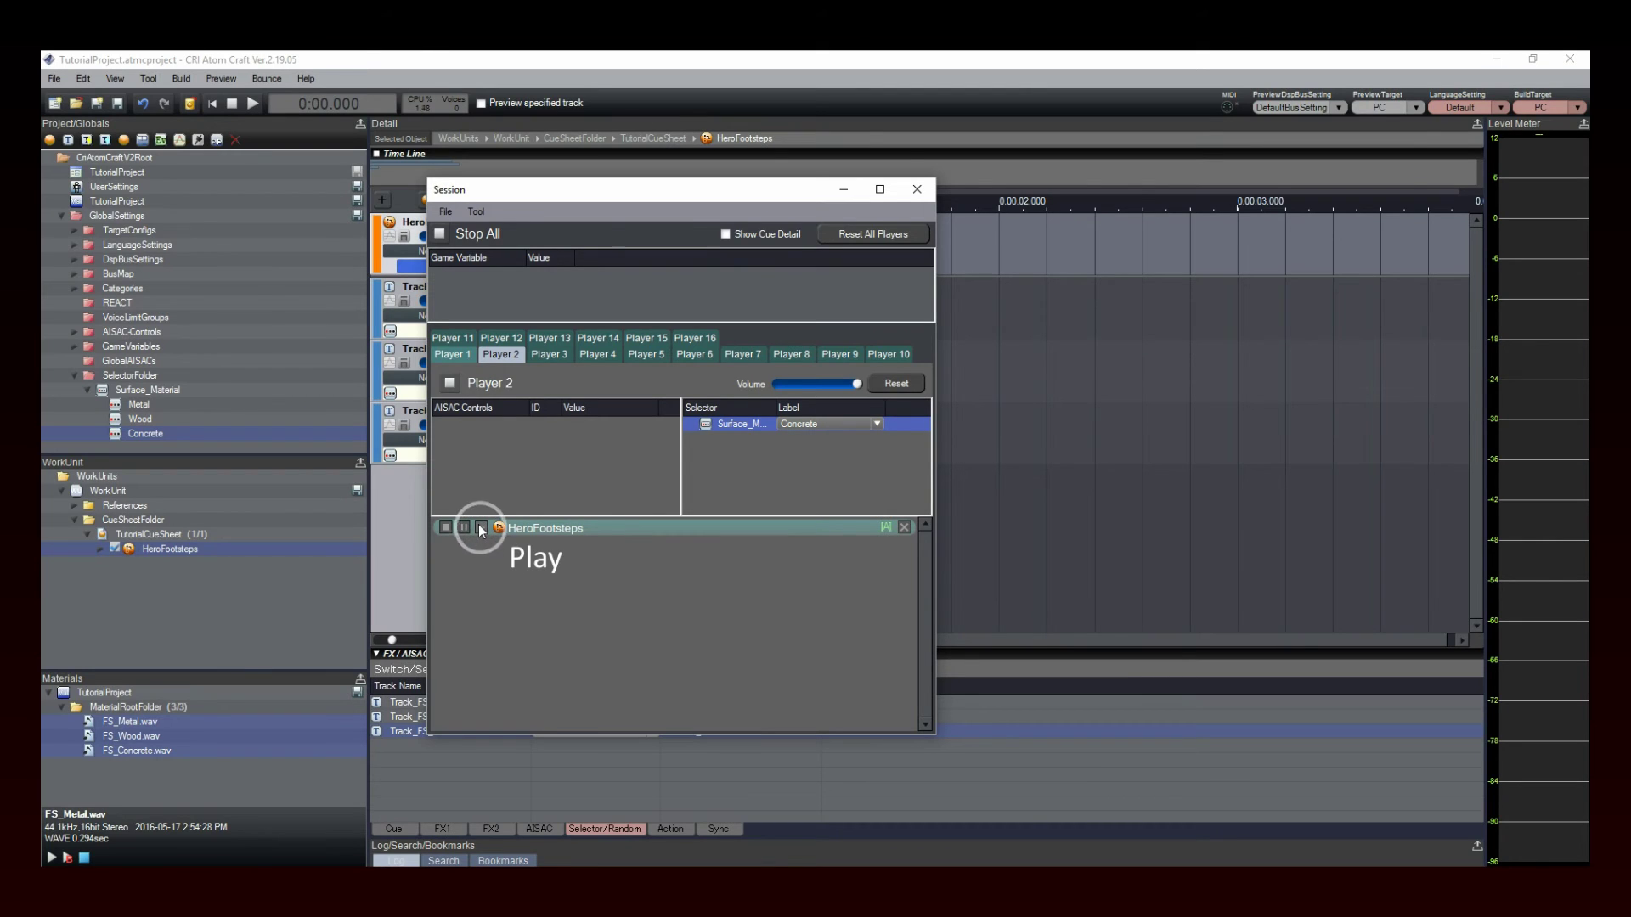
click(875, 423)
click(838, 438)
click(481, 529)
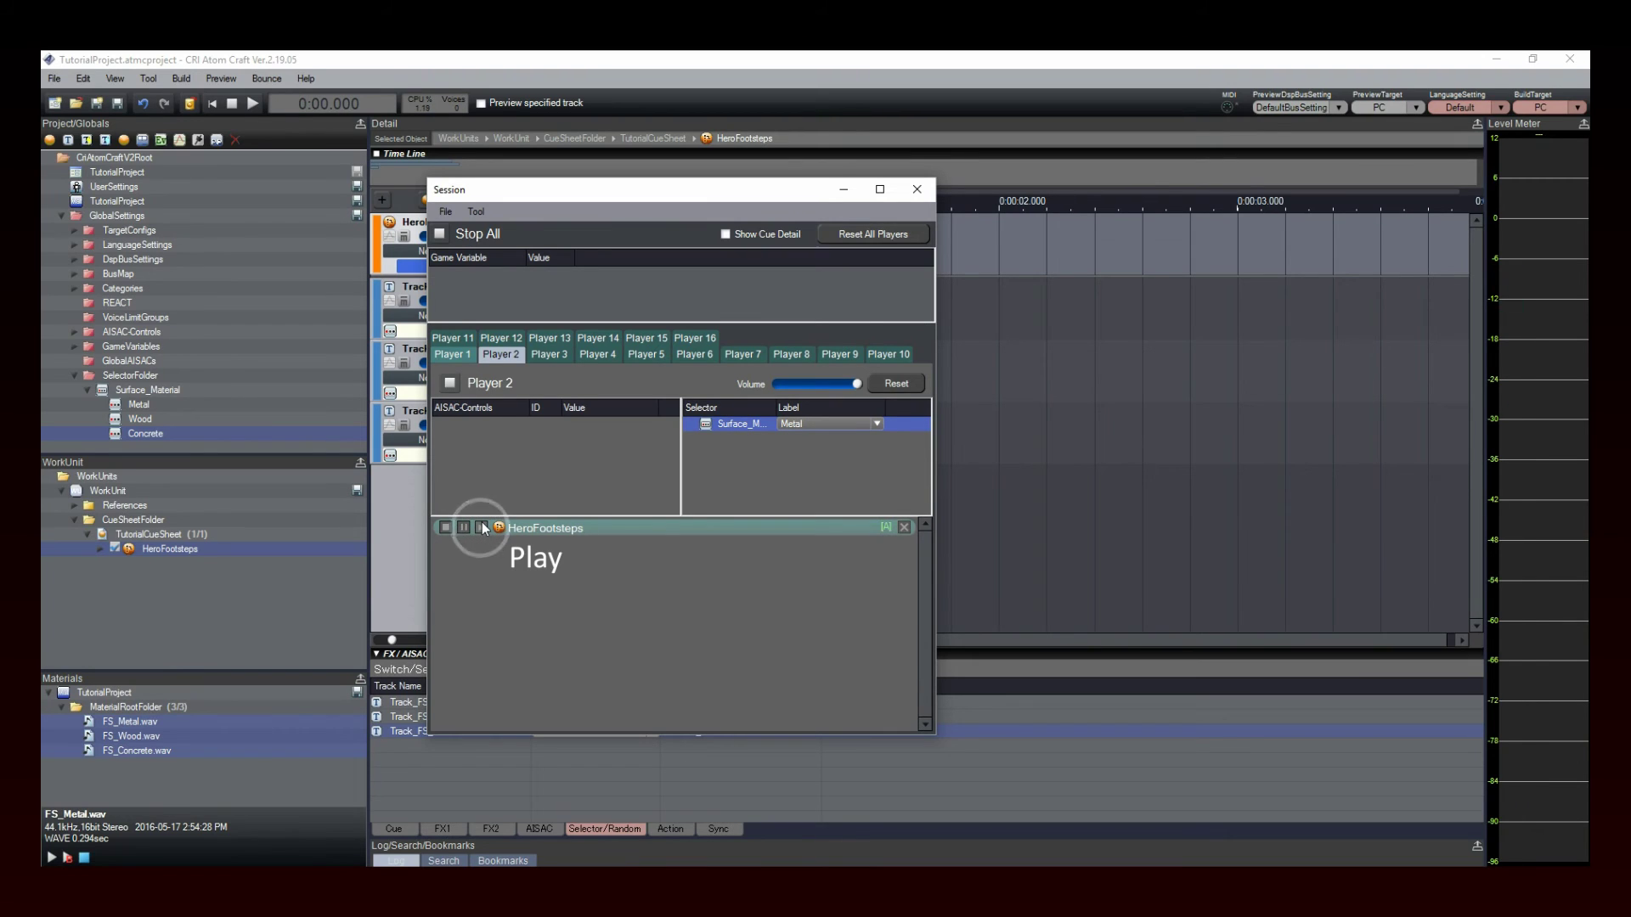